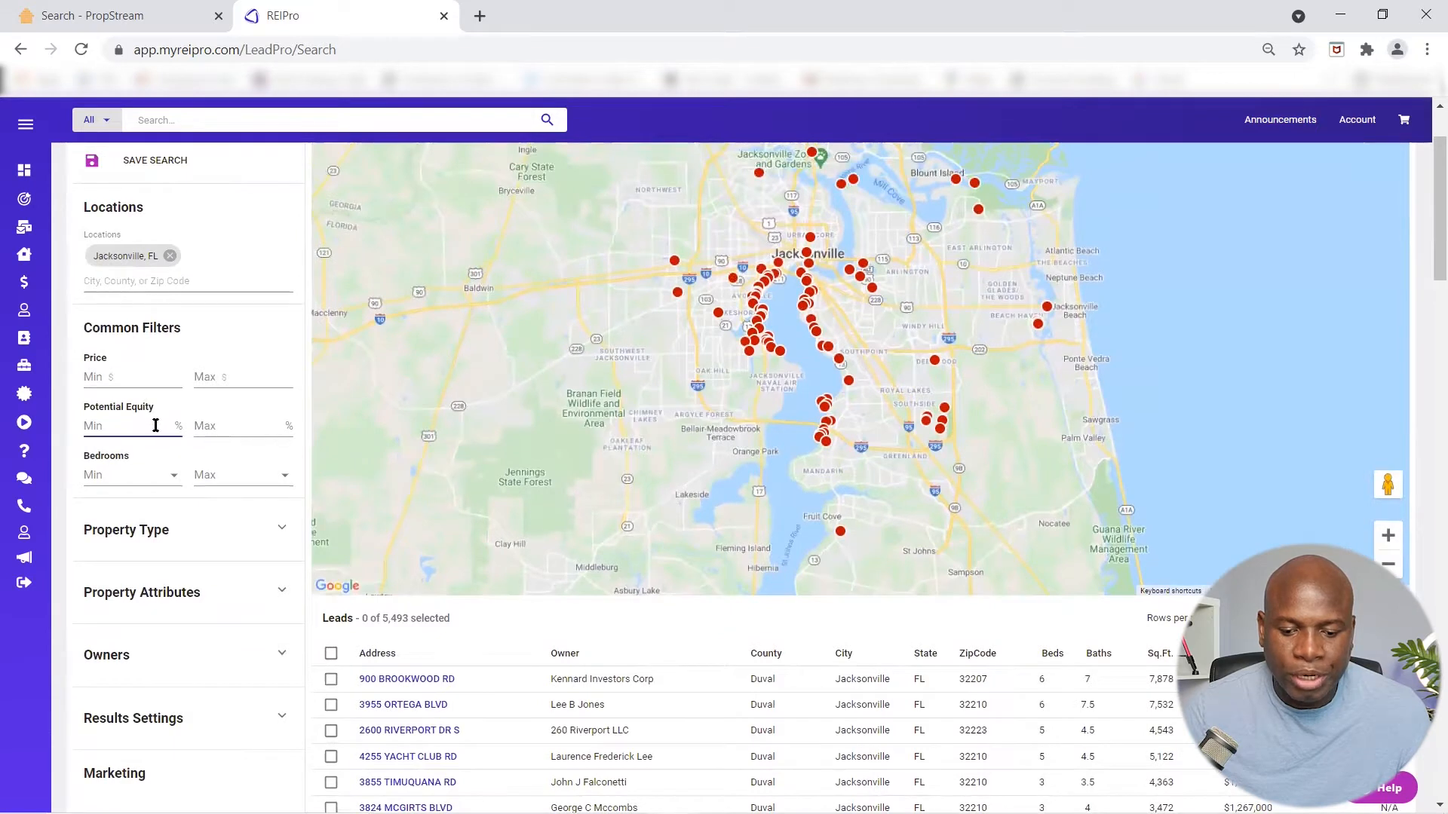
- Set the minimum potential equity filter to 60% for the Jacksonville, FL leads
type("60")
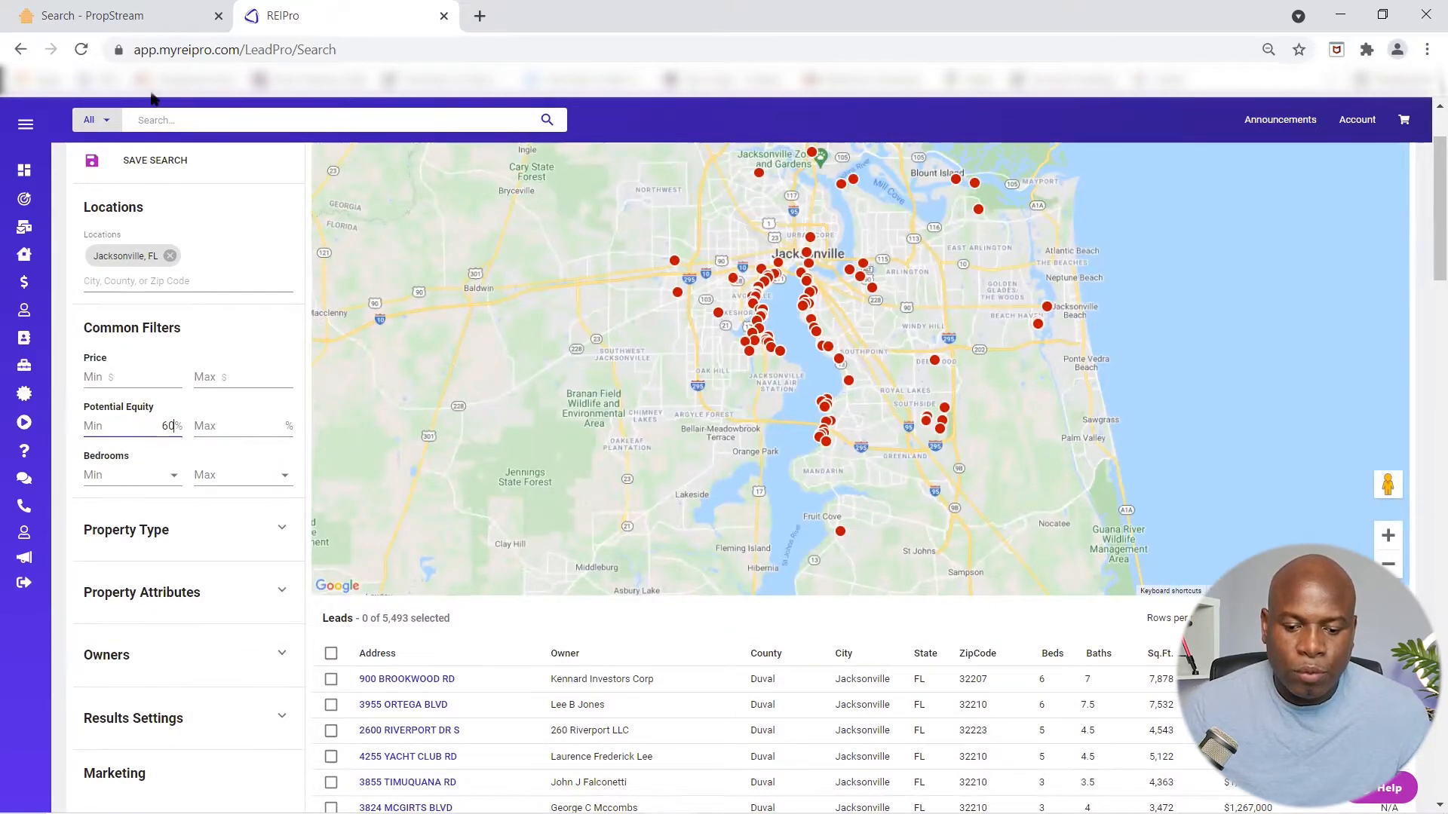
- Switch to PropStream and restrict the search to the Residential classification and the Single Family property type
left_click(139, 16)
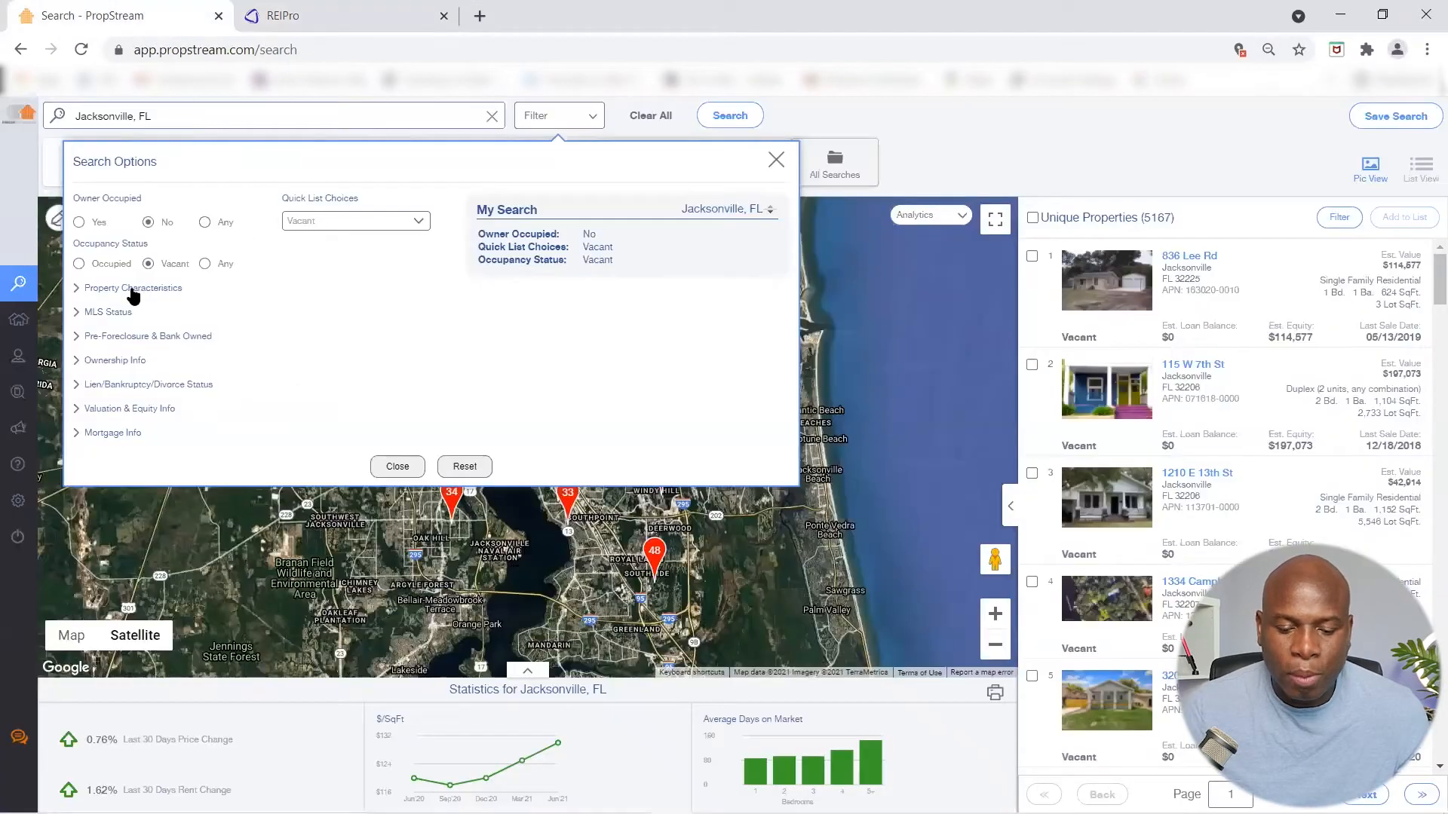
left_click(115, 289)
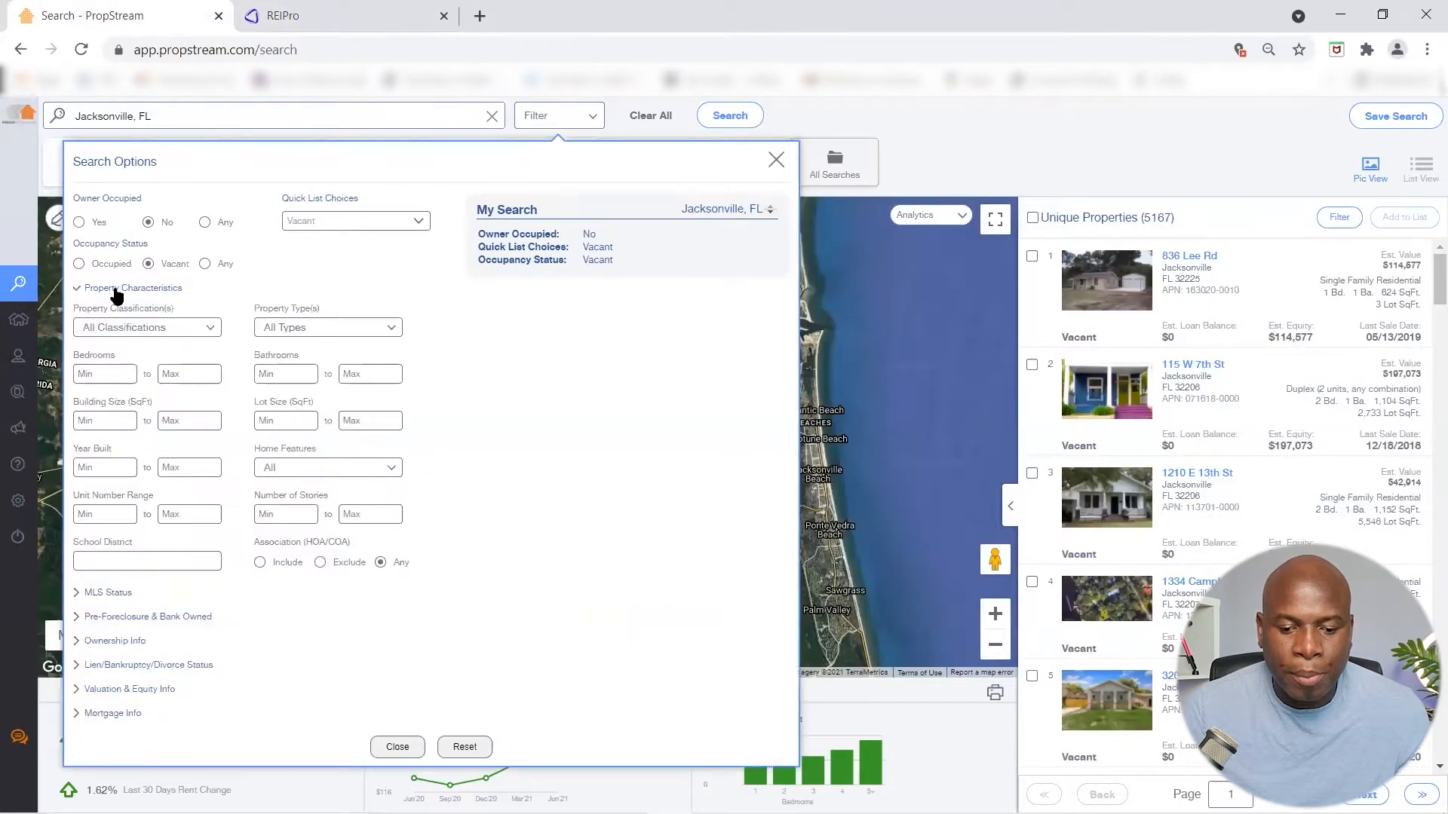
left_click(218, 332)
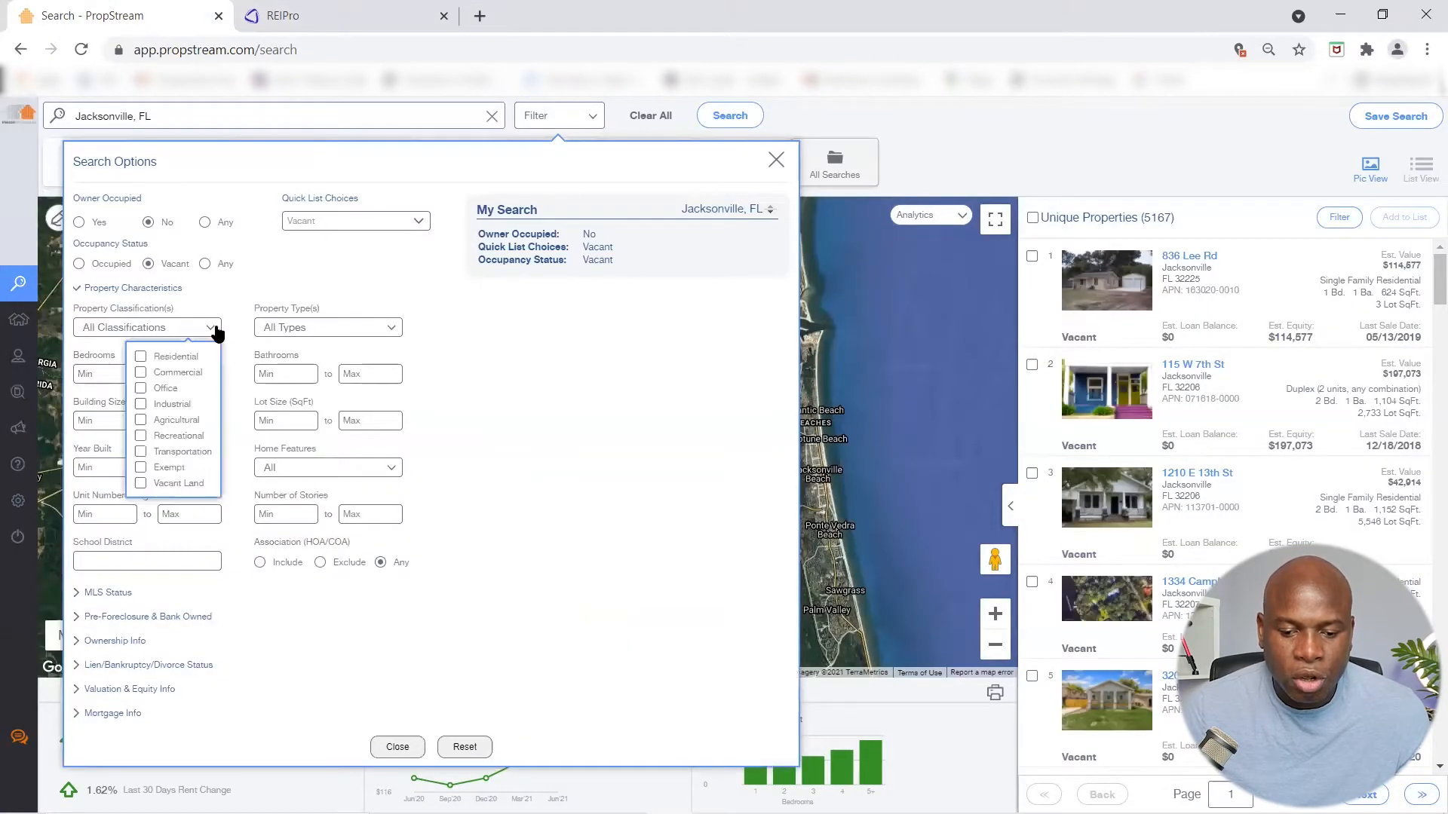
left_click(141, 357)
left_click(379, 332)
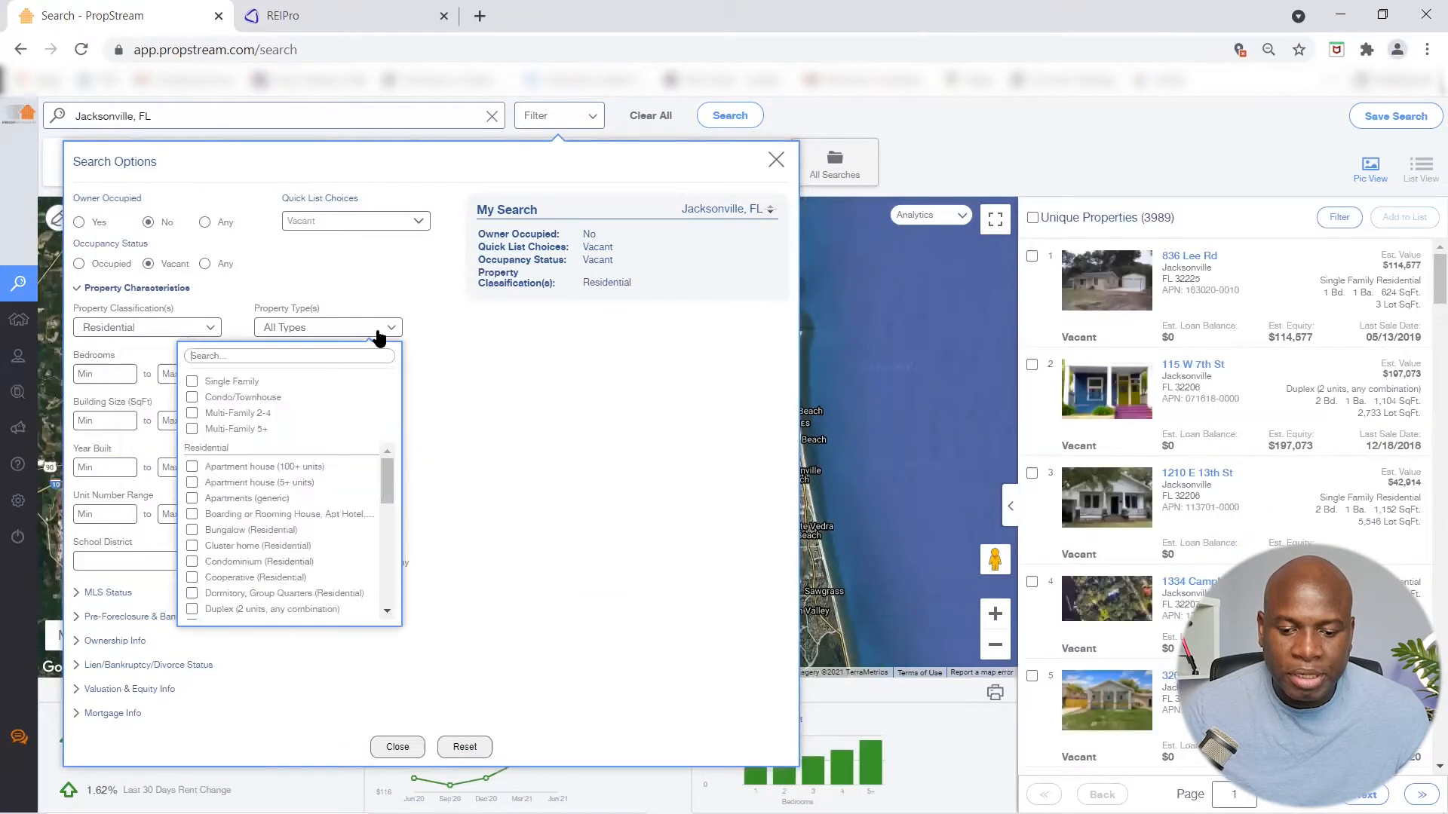
left_click(192, 382)
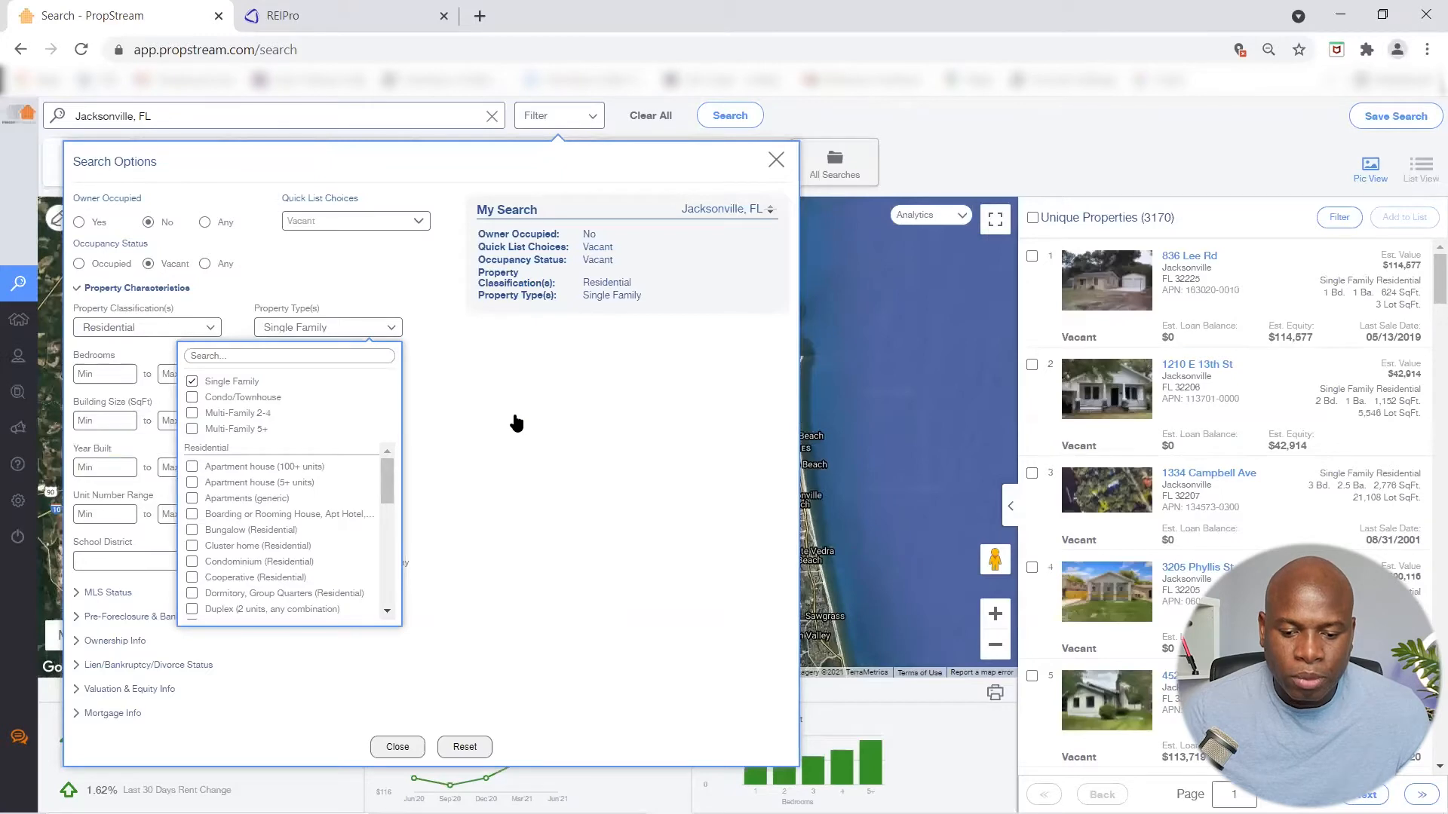
- Switch to REIPro and limit the property type filter to residential Single Family only, excluding Commercial
left_click(271, 8)
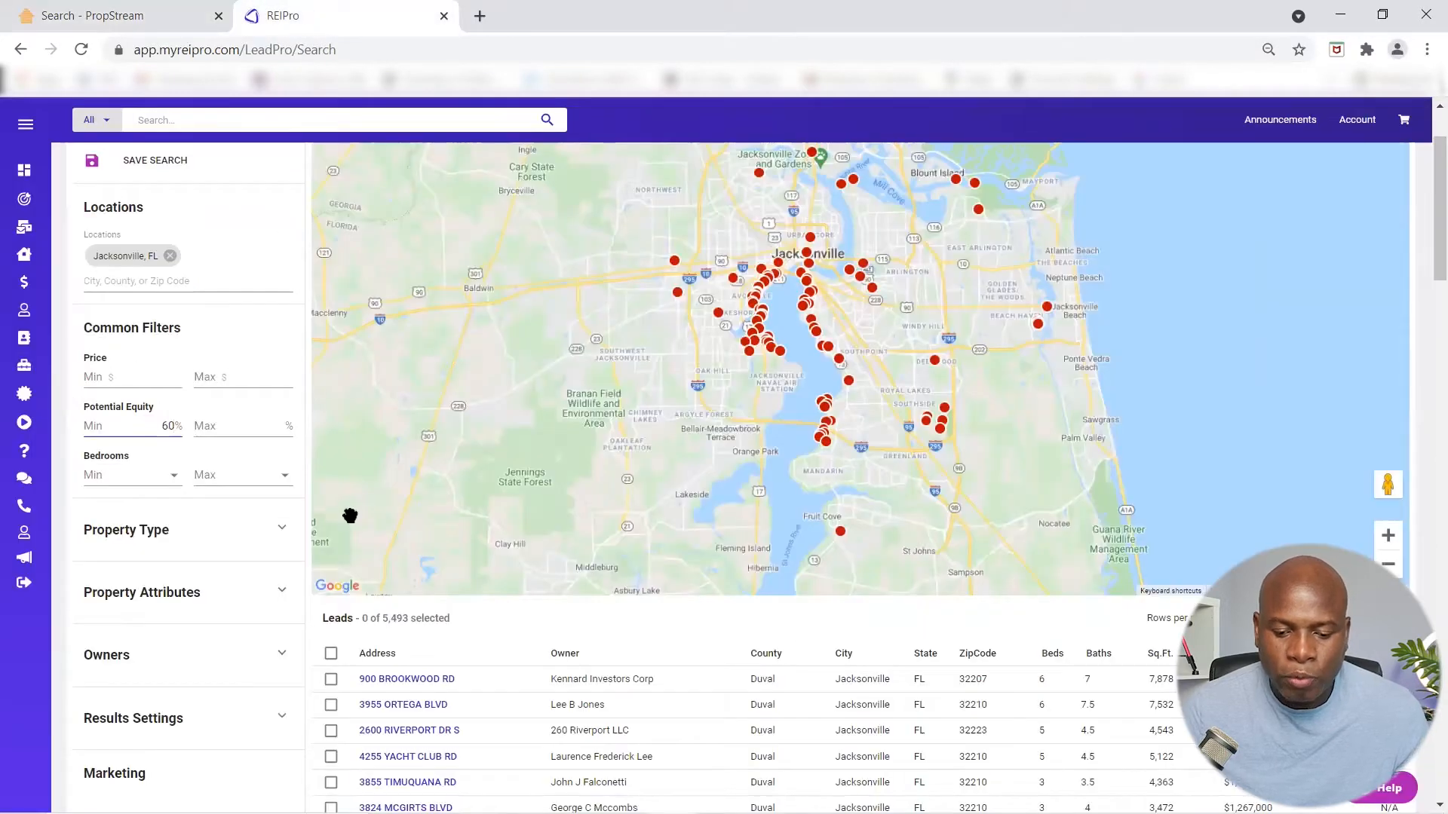
scroll(347, 513, "down", 1)
left_click(279, 459)
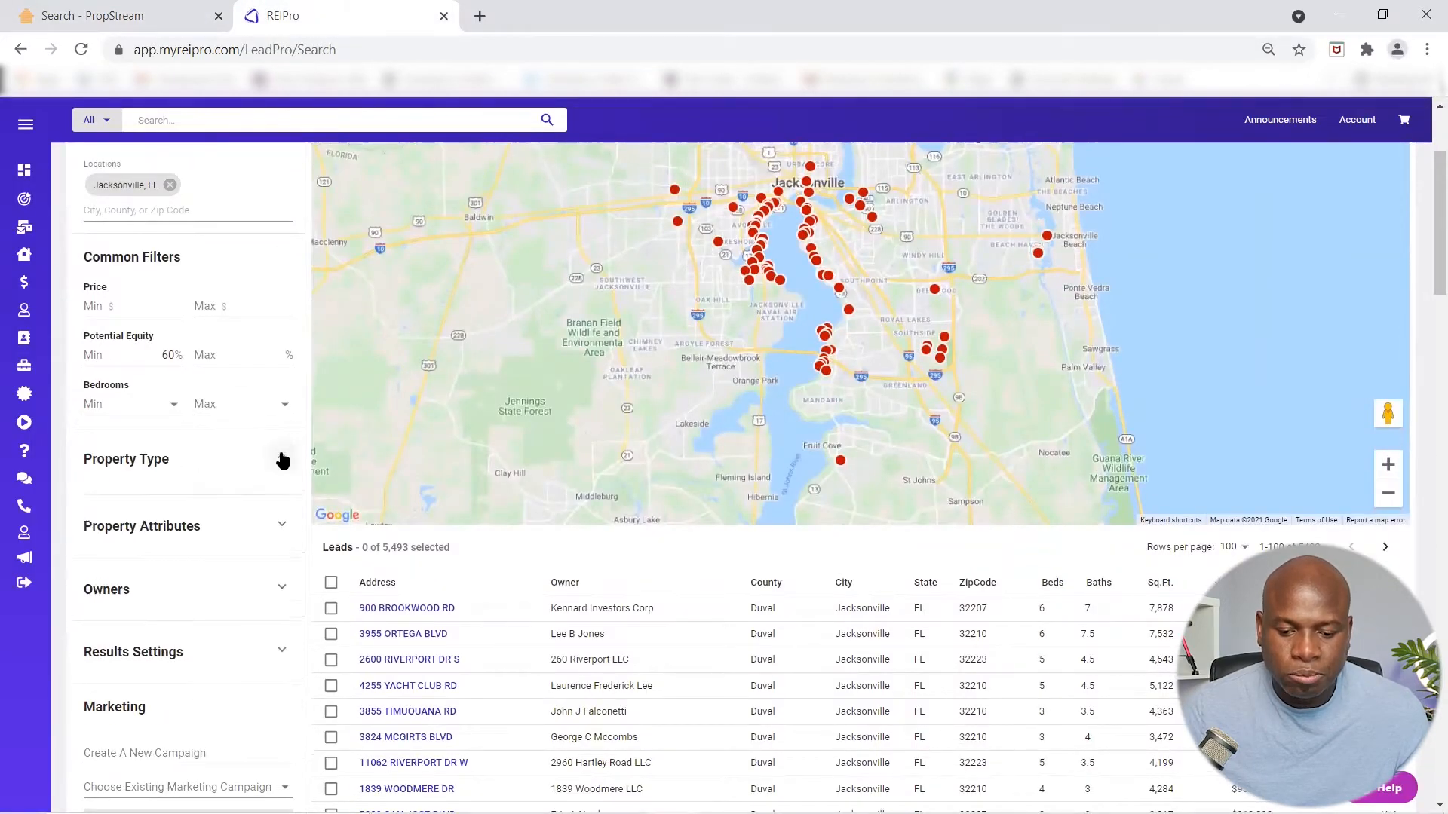
scroll(210, 486, "down", 1)
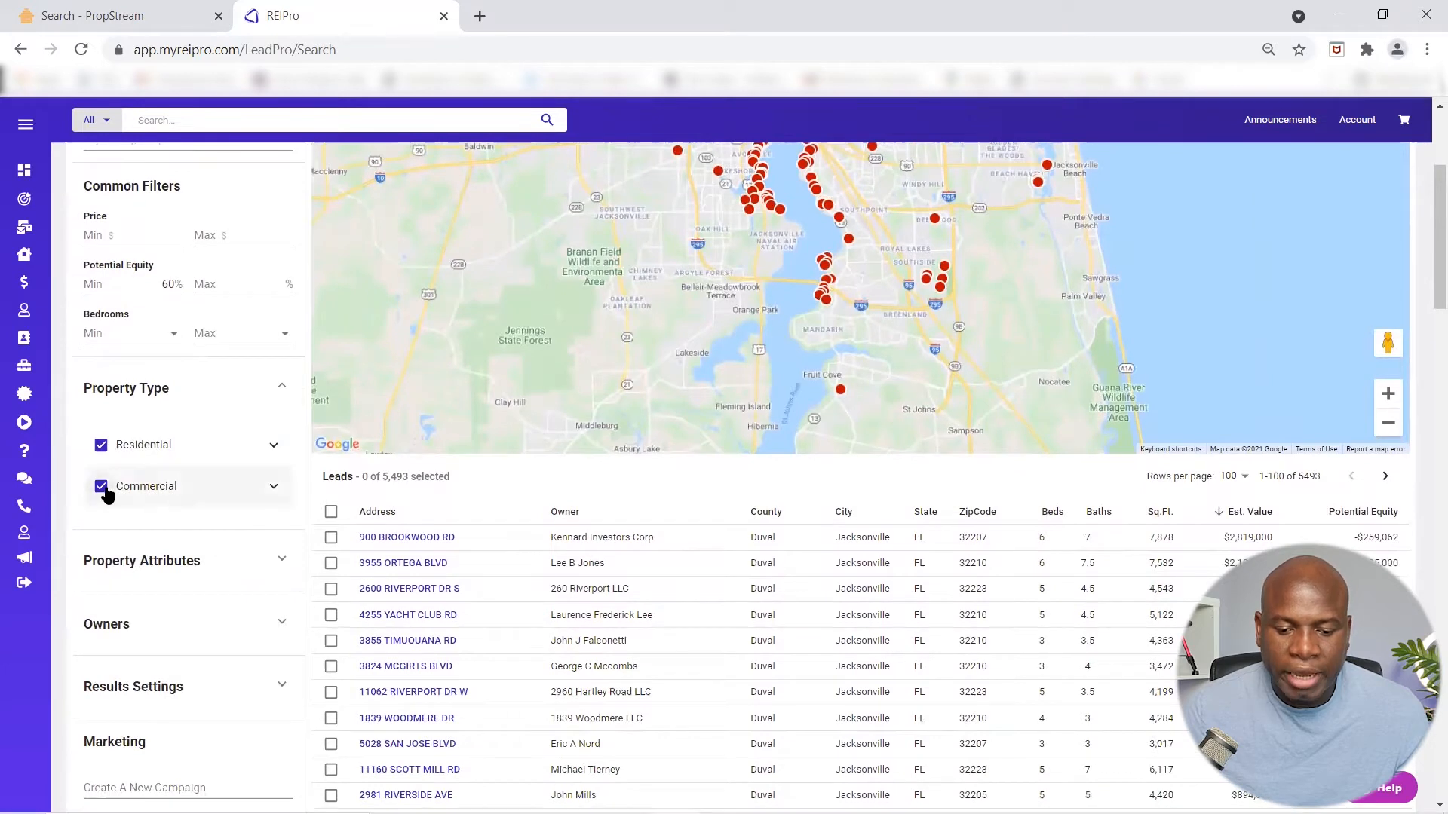
left_click(103, 488)
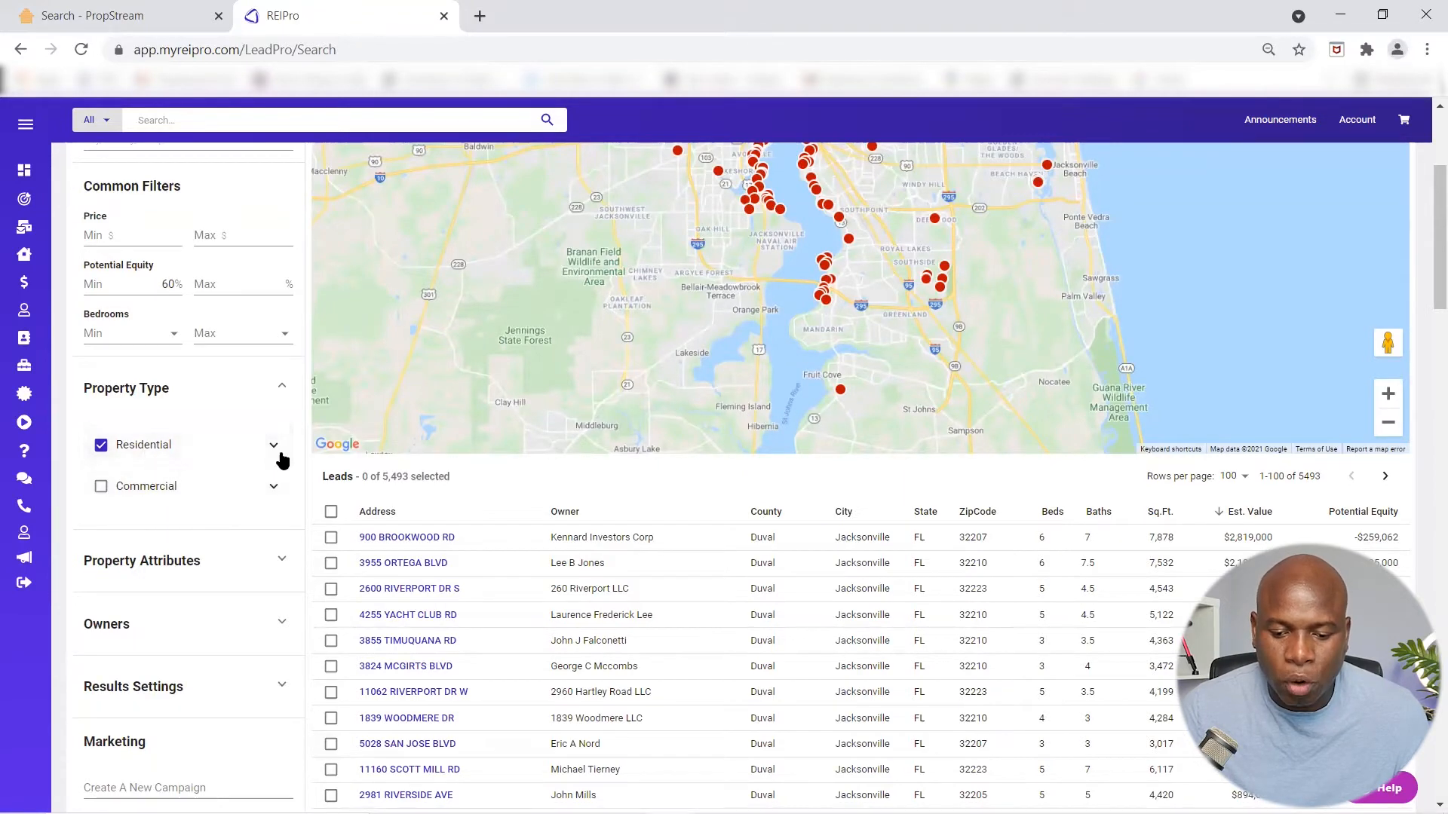
left_click(229, 449)
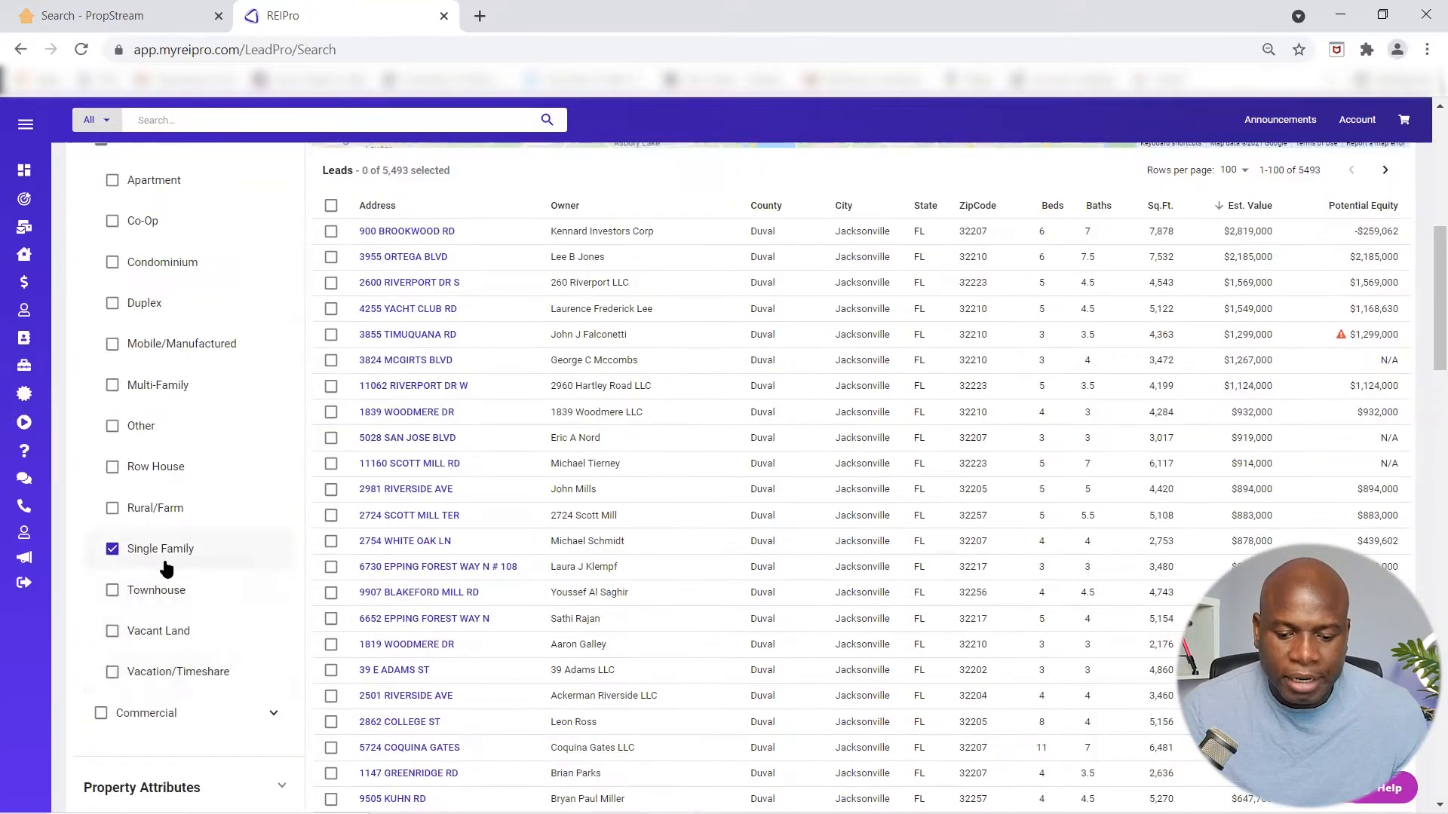
scroll(214, 526, "up", 2)
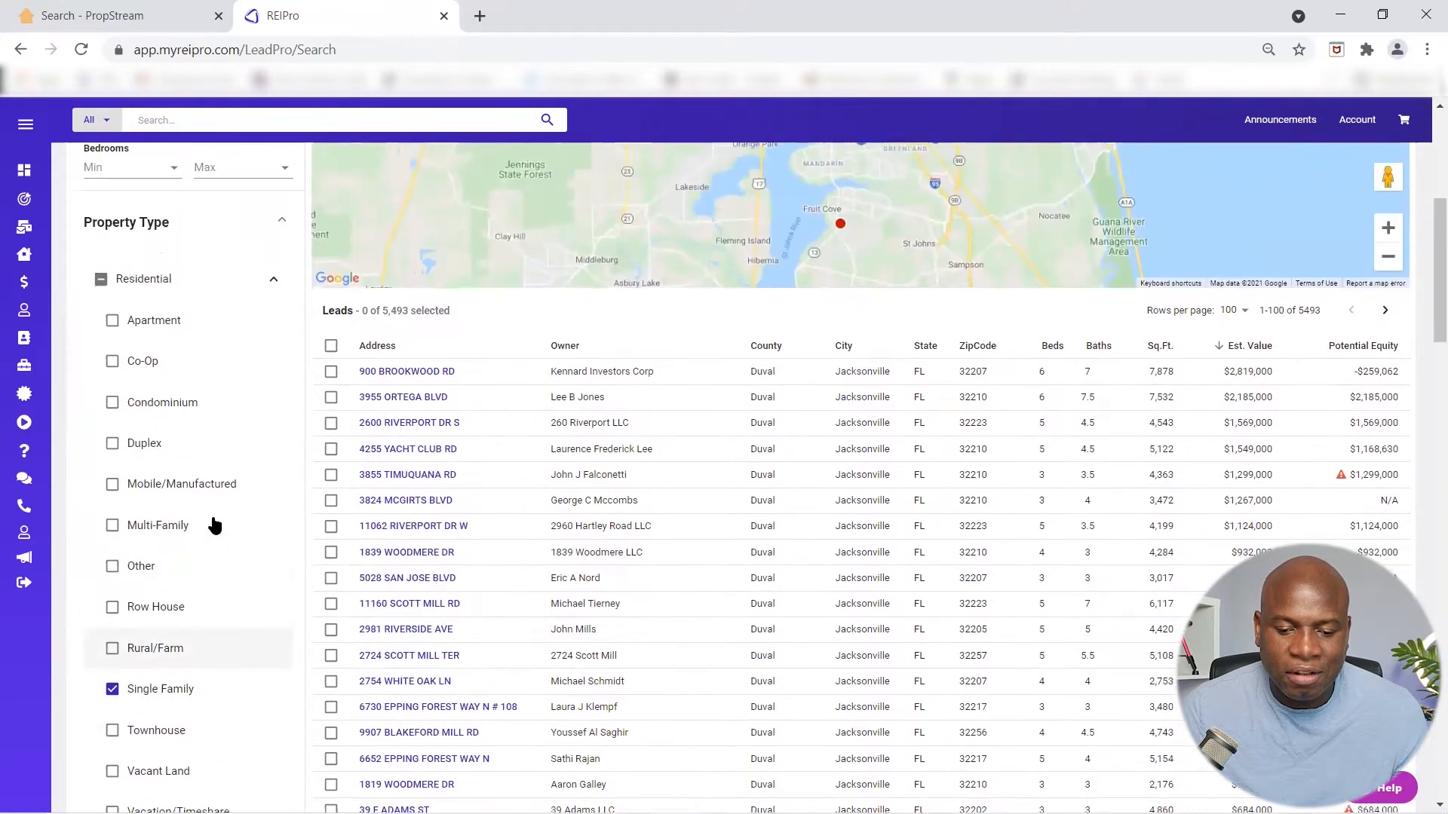
left_click(275, 305)
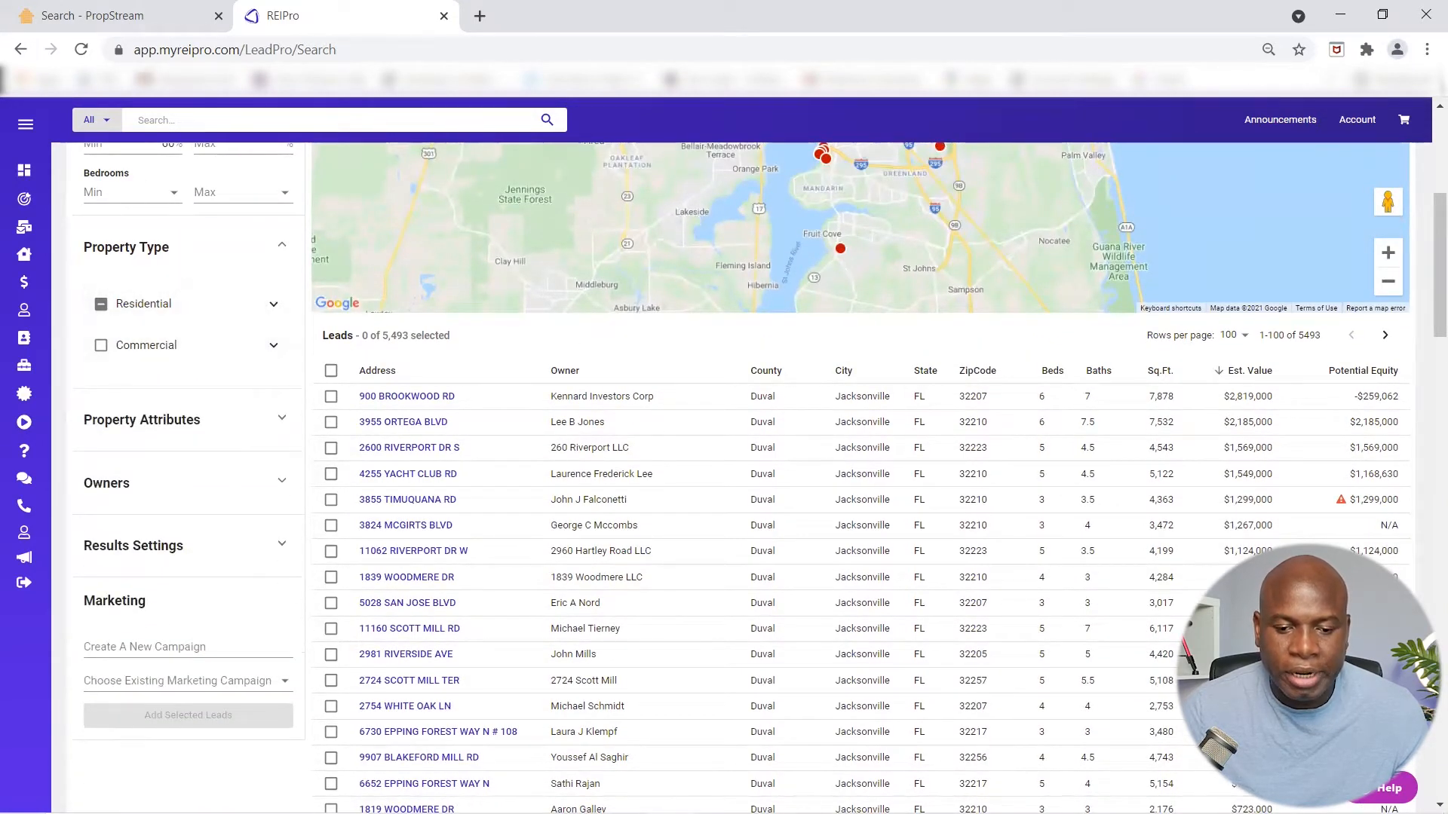
- Switch to PropStream and set the On Market option in the MLS status filters to No
left_click(158, 17)
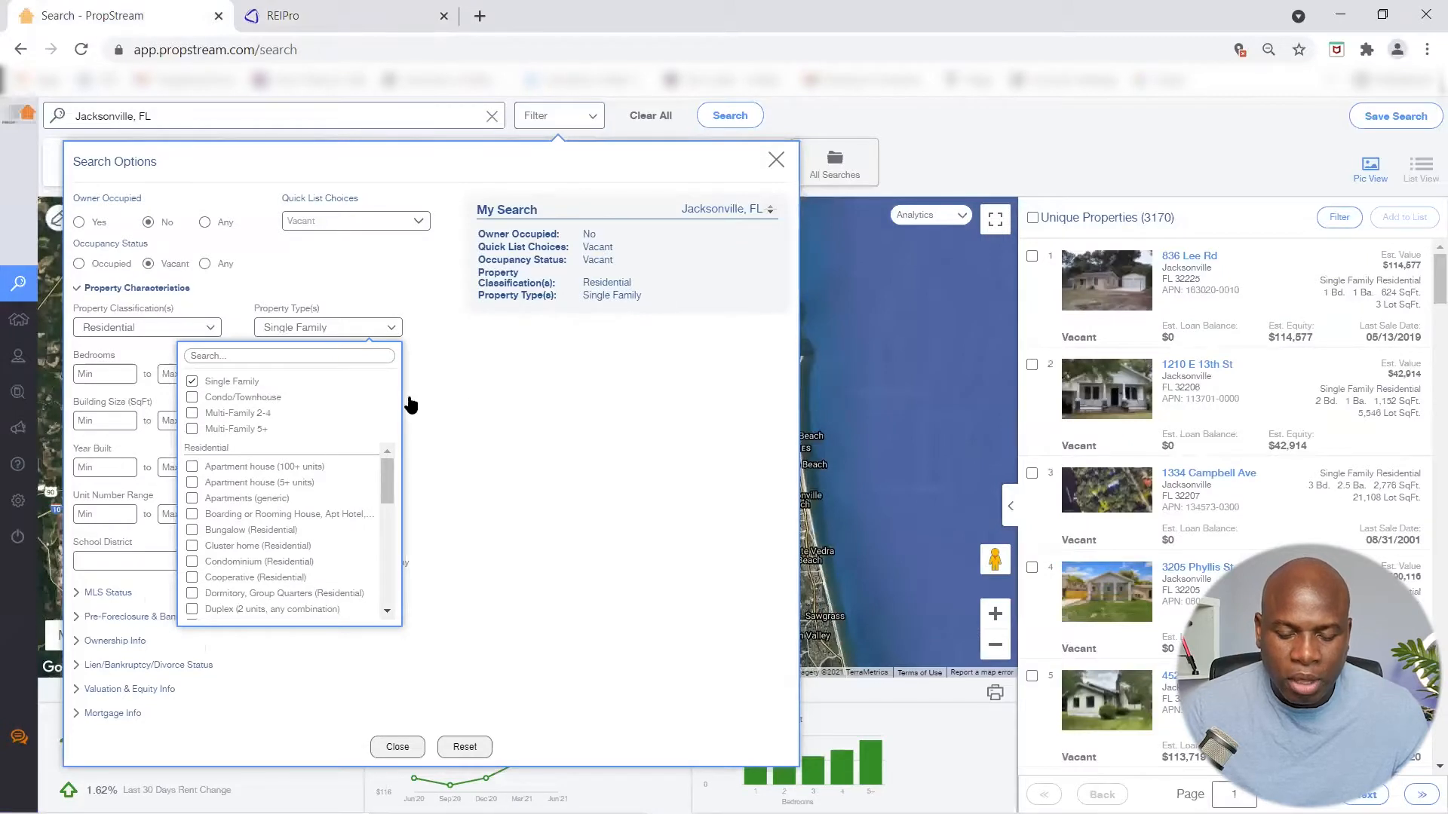
left_click(478, 403)
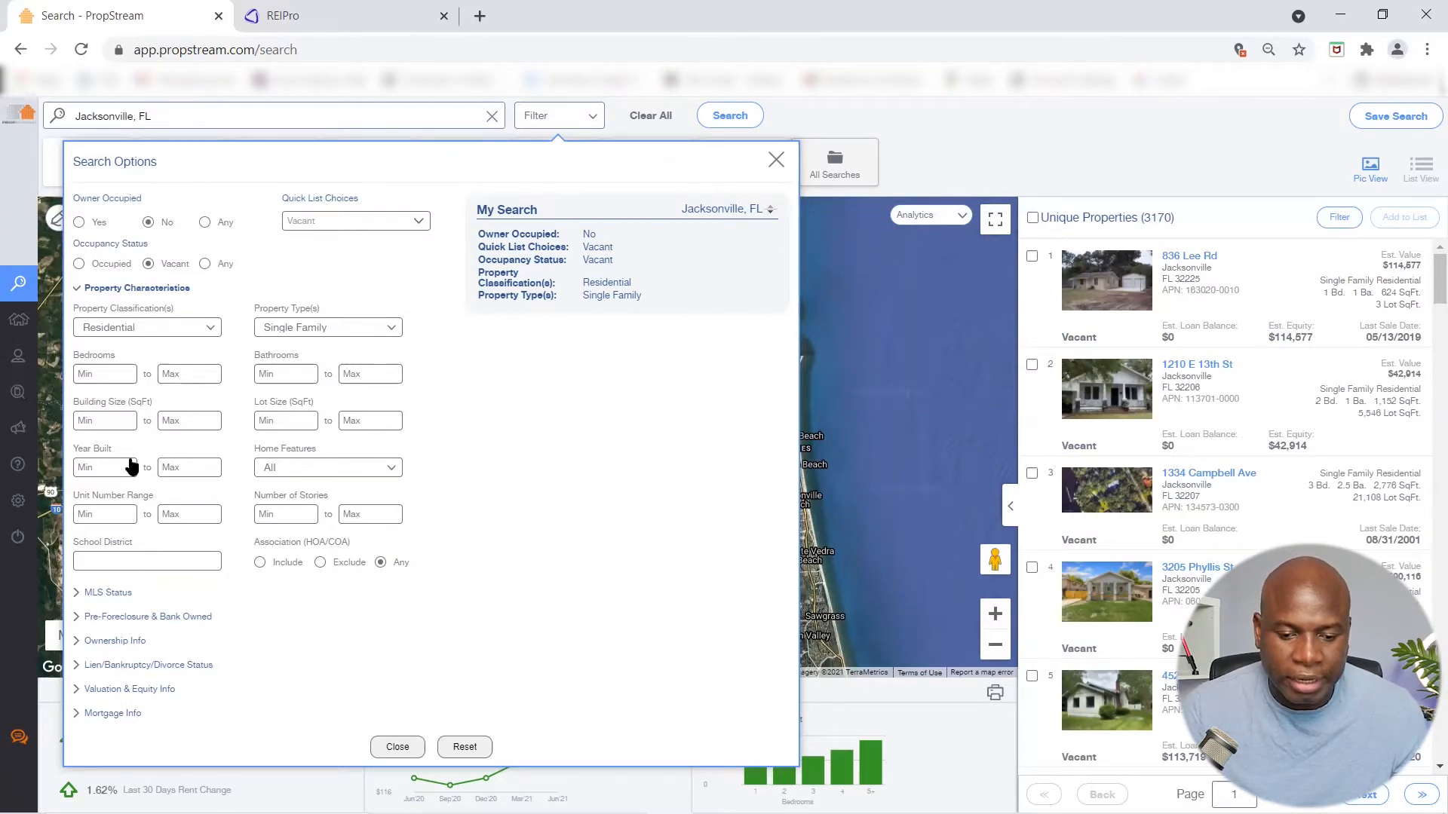
left_click(117, 594)
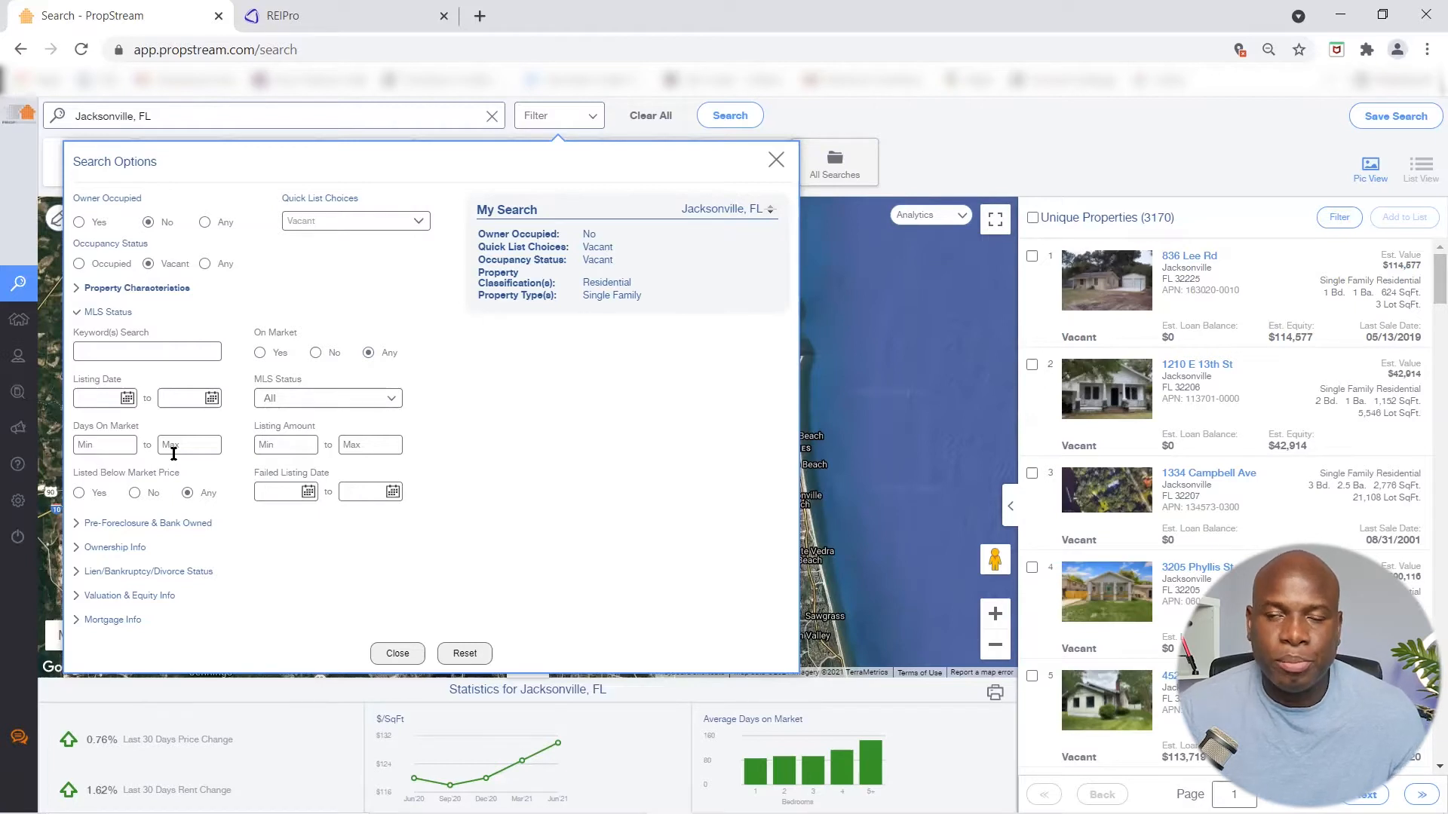
left_click(317, 353)
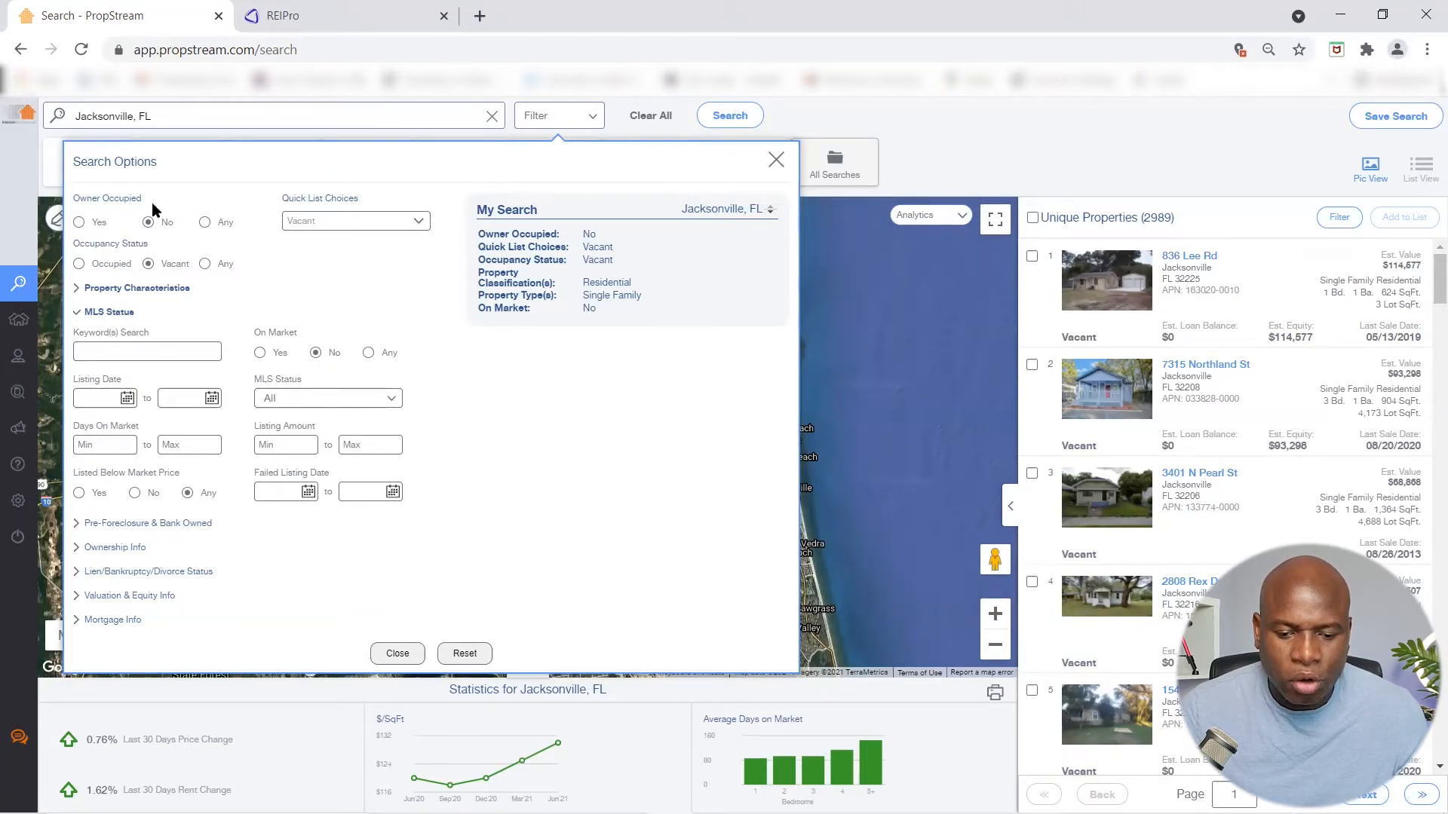
- Switch to REIPro and set the Date Last Sold property attribute to Custom Date Range
left_click(339, 15)
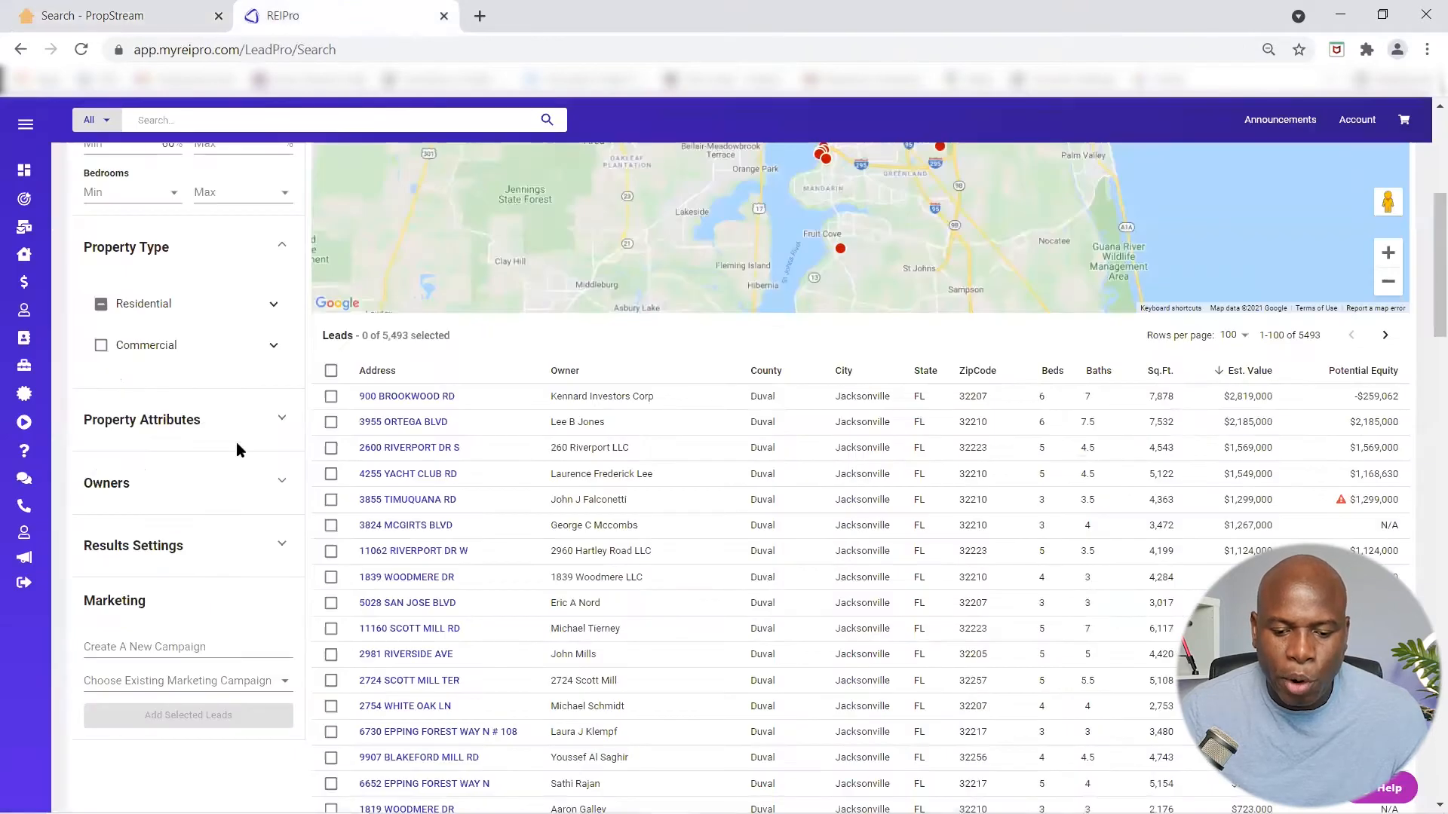
scroll(249, 415, "down", 1)
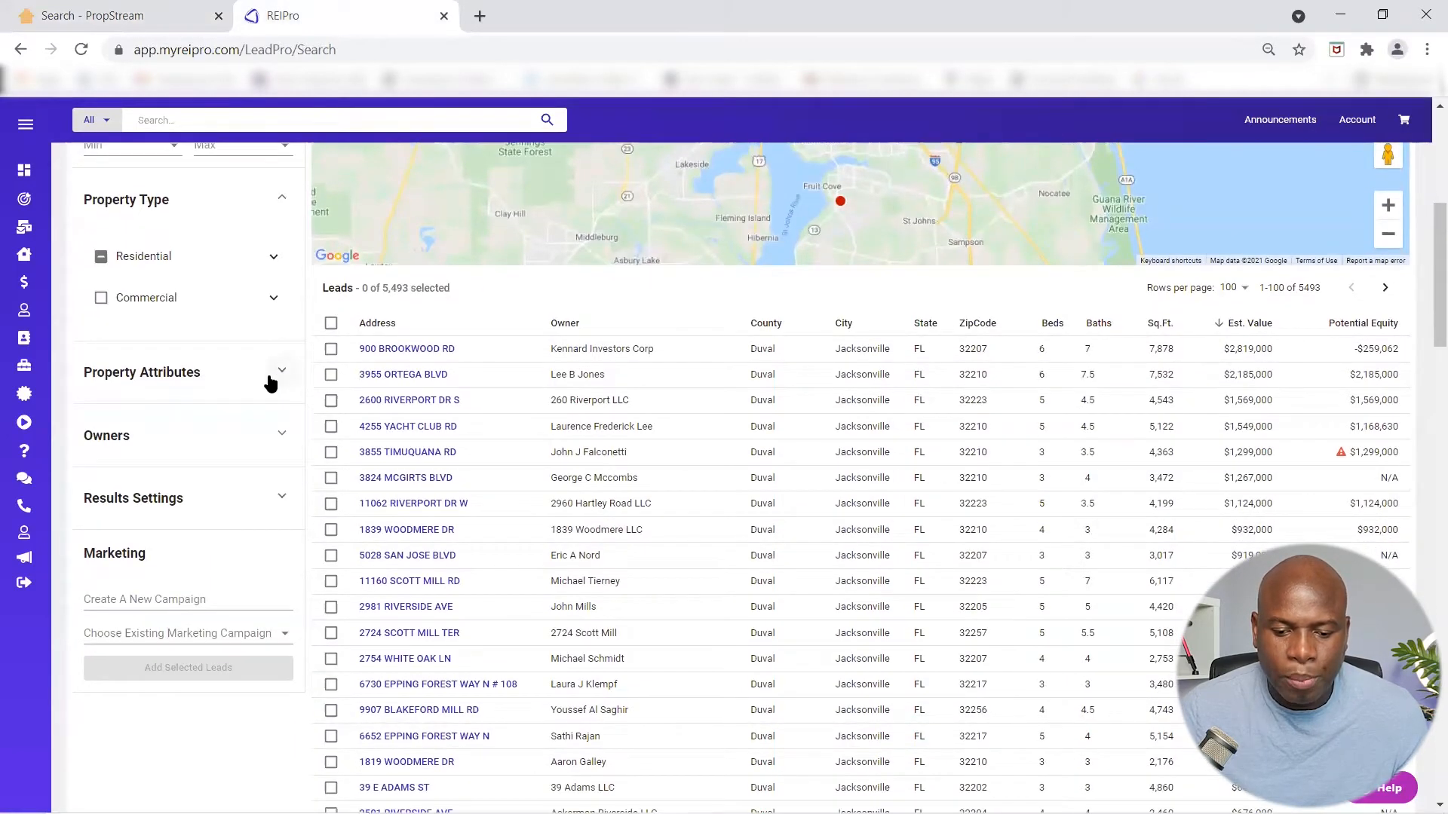
left_click(271, 383)
scroll(255, 399, "down", 2)
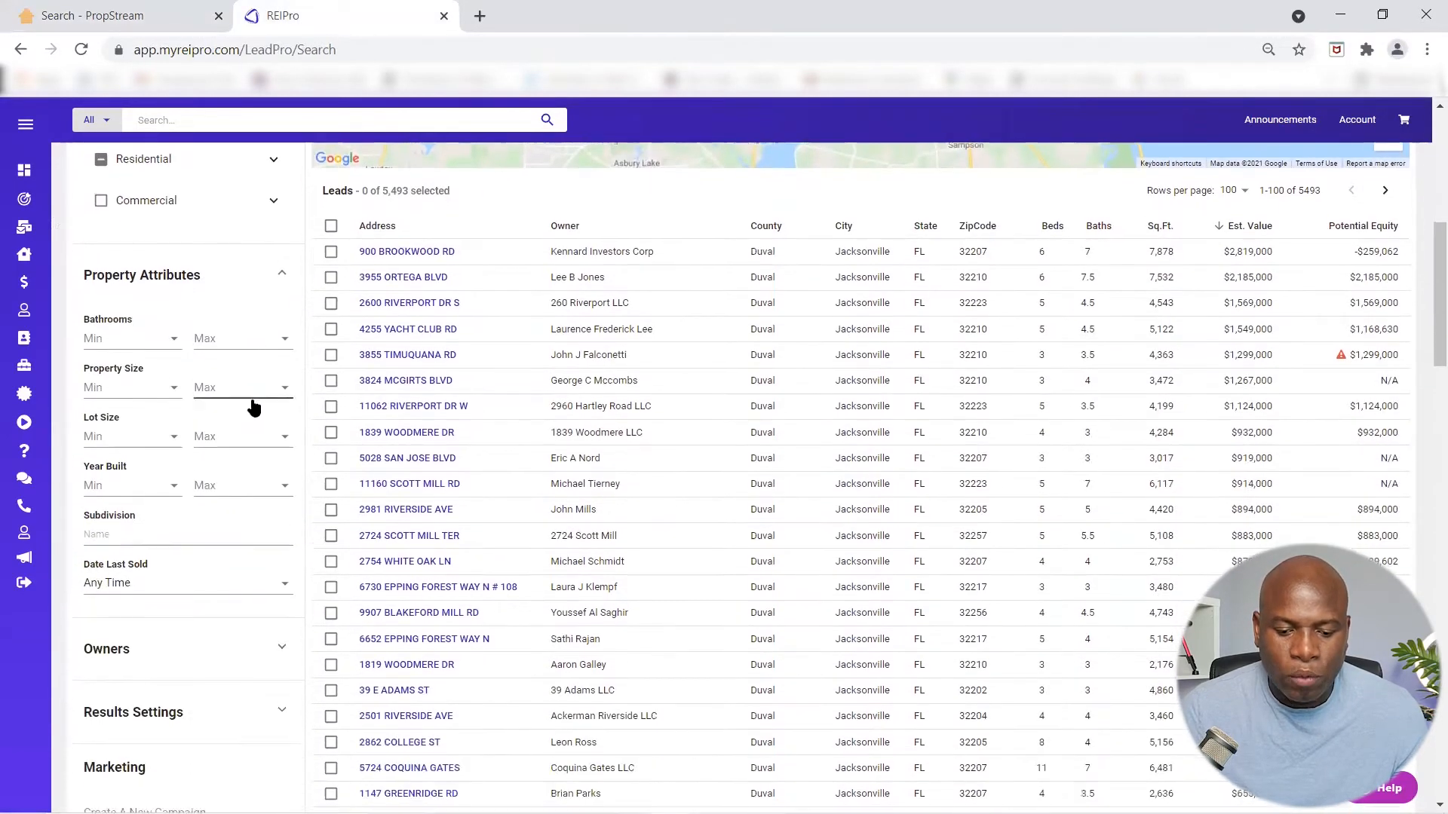
scroll(226, 438, "down", 1)
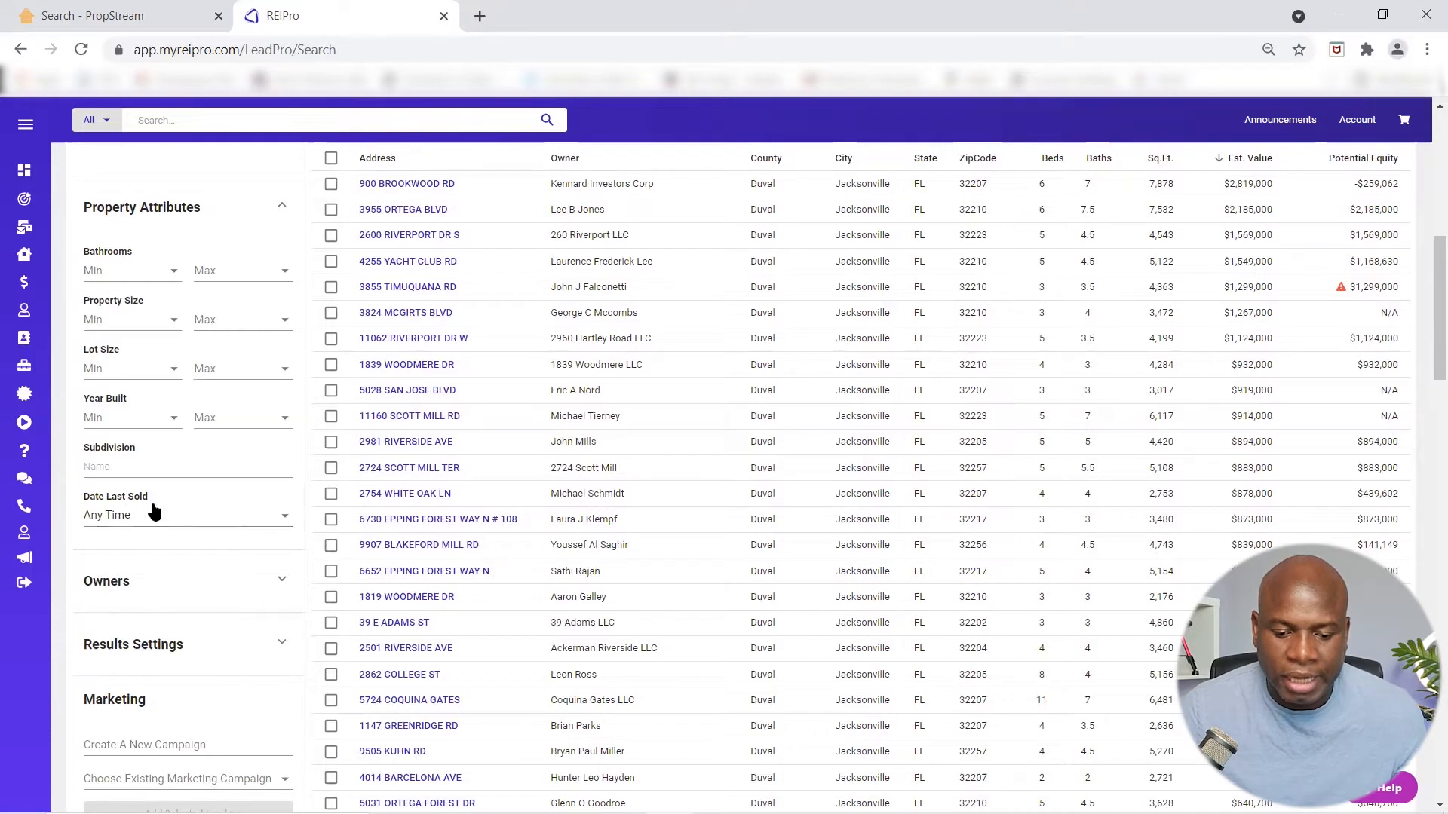
left_click(172, 527)
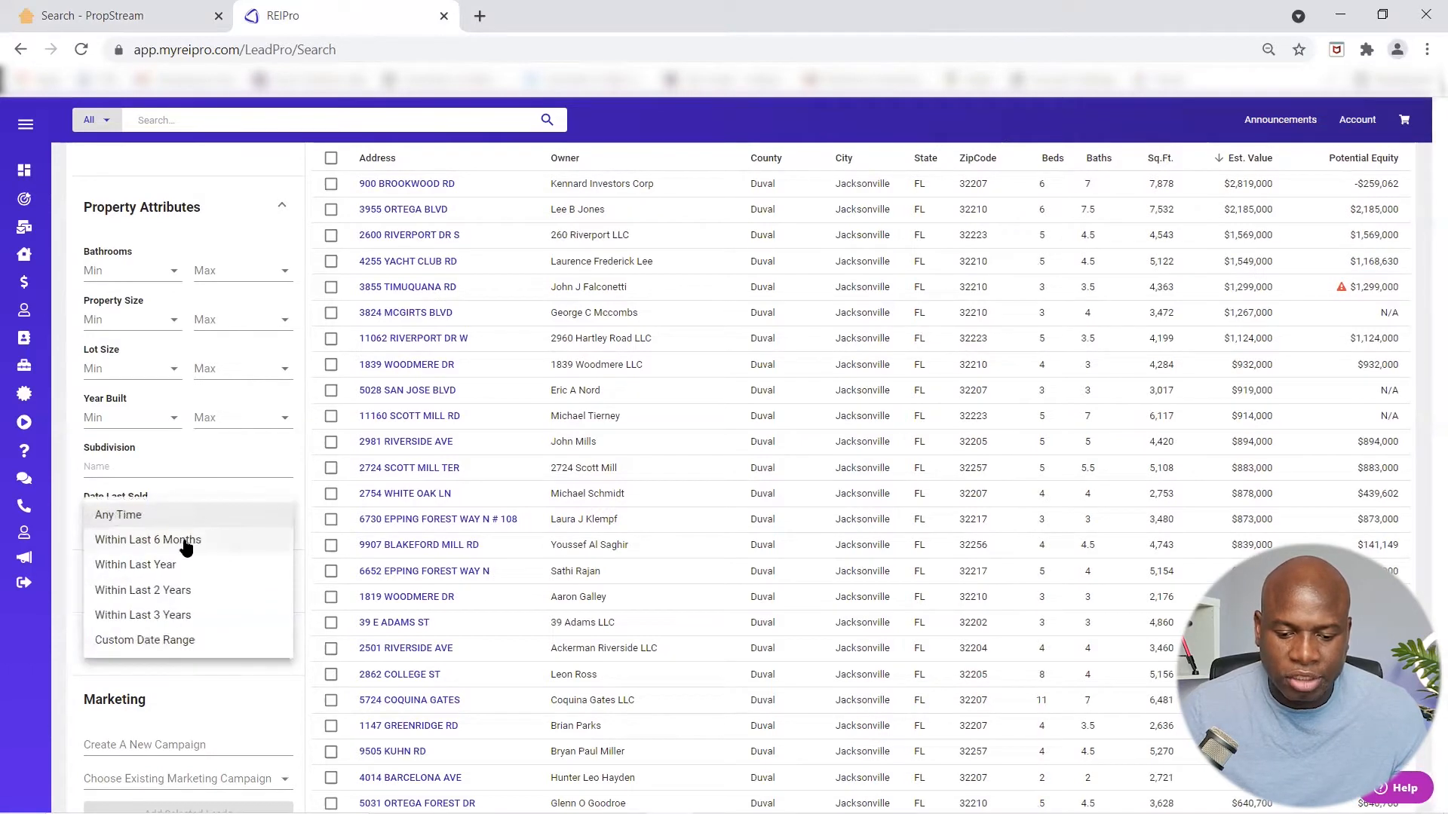
left_click(185, 642)
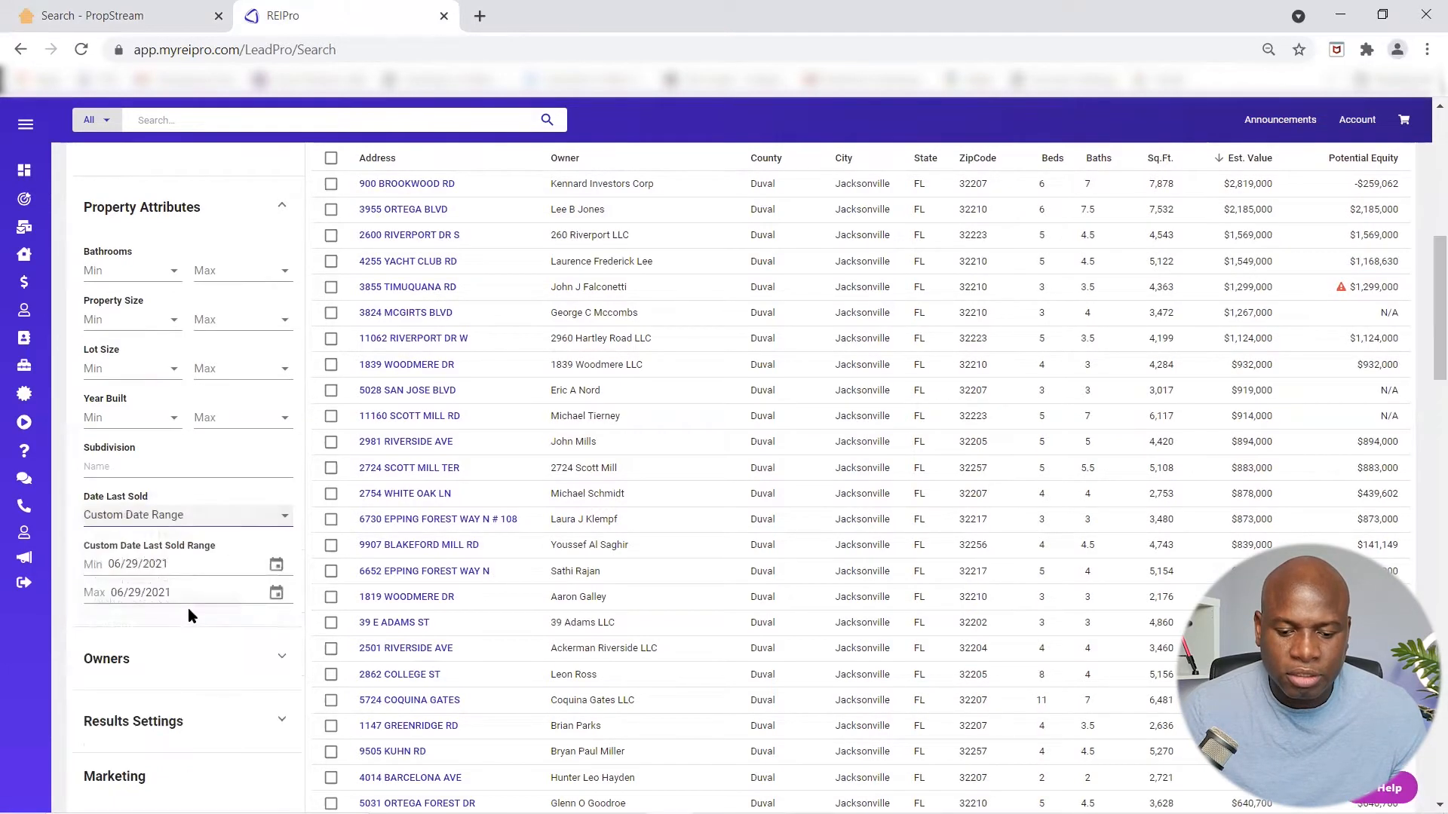
- Set the custom date last sold range from 06/29/1921 to 06/29/2011
left_click(152, 563)
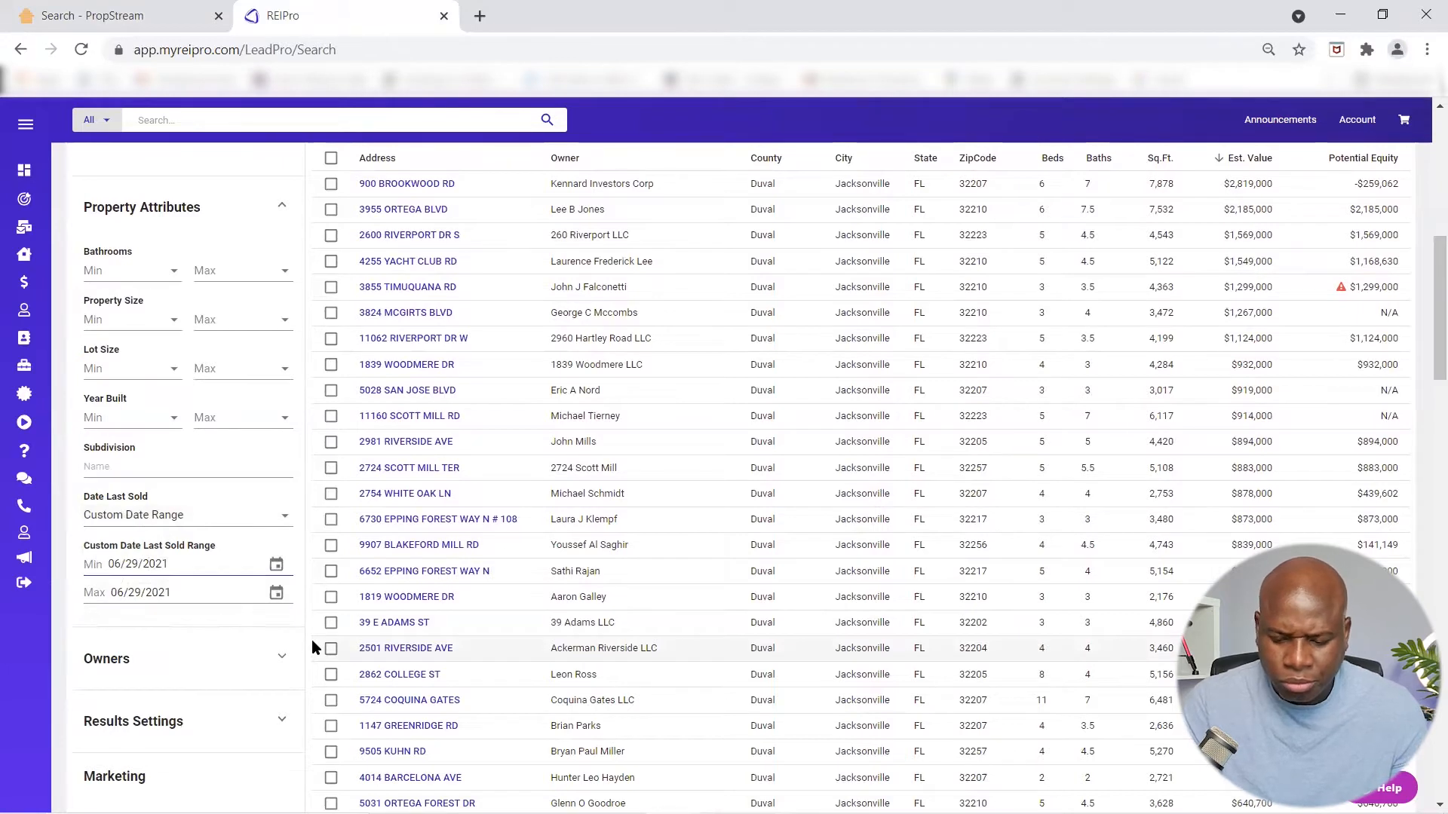
key("BackSpace")
key("BackSpace")
type("19")
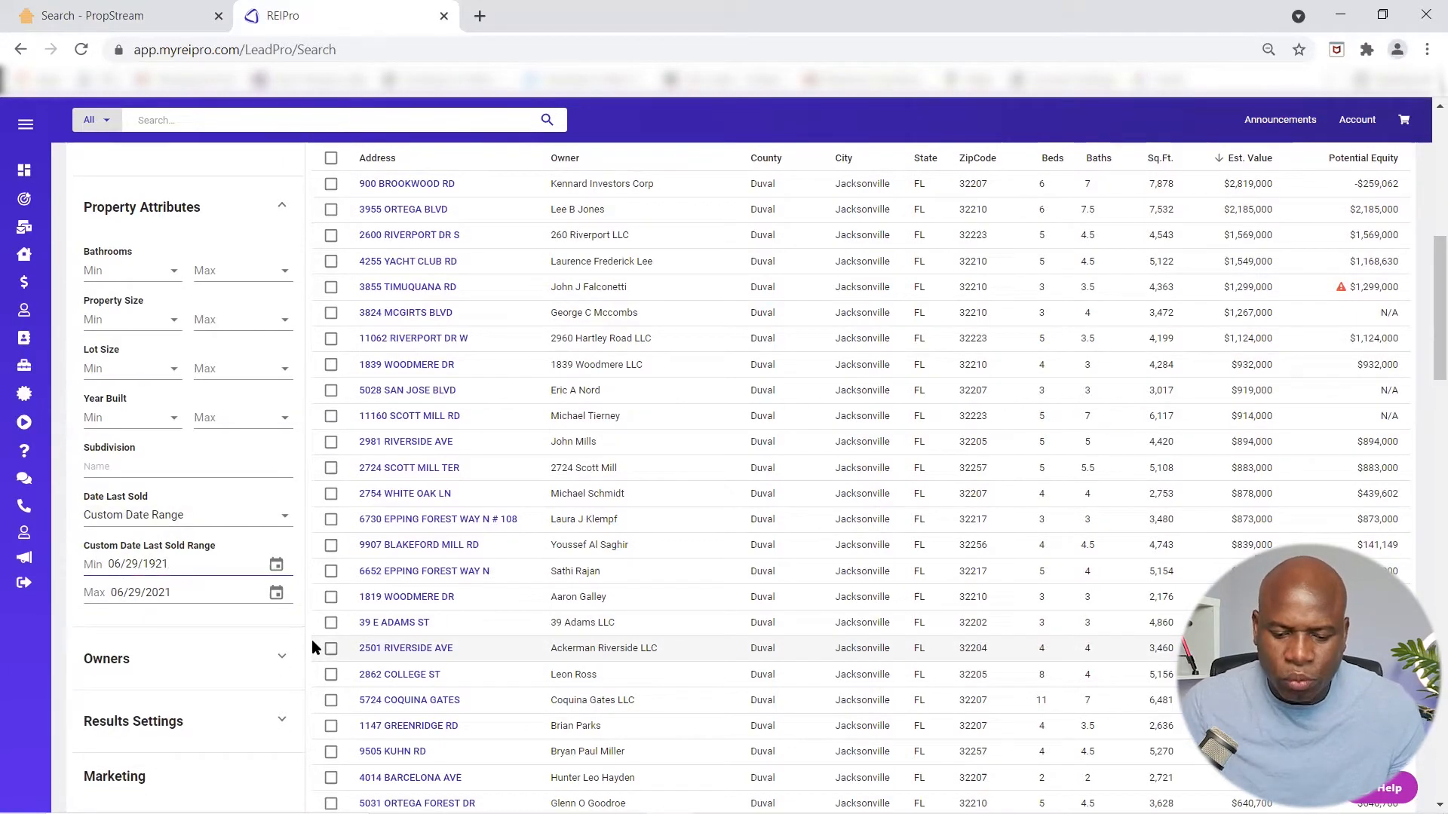
left_click(154, 592)
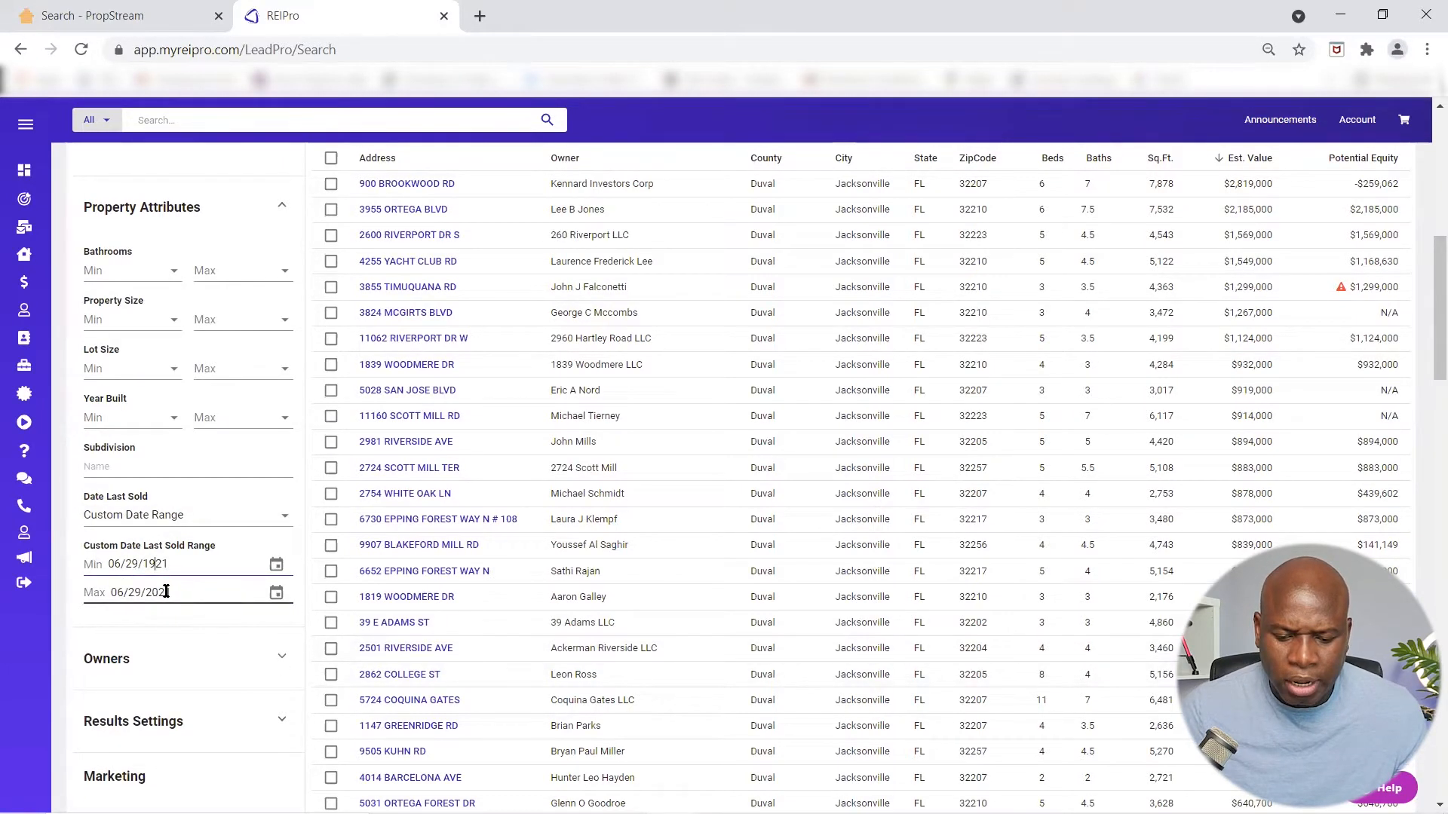
key("BackSpace")
key("BackSpace")
type("11")
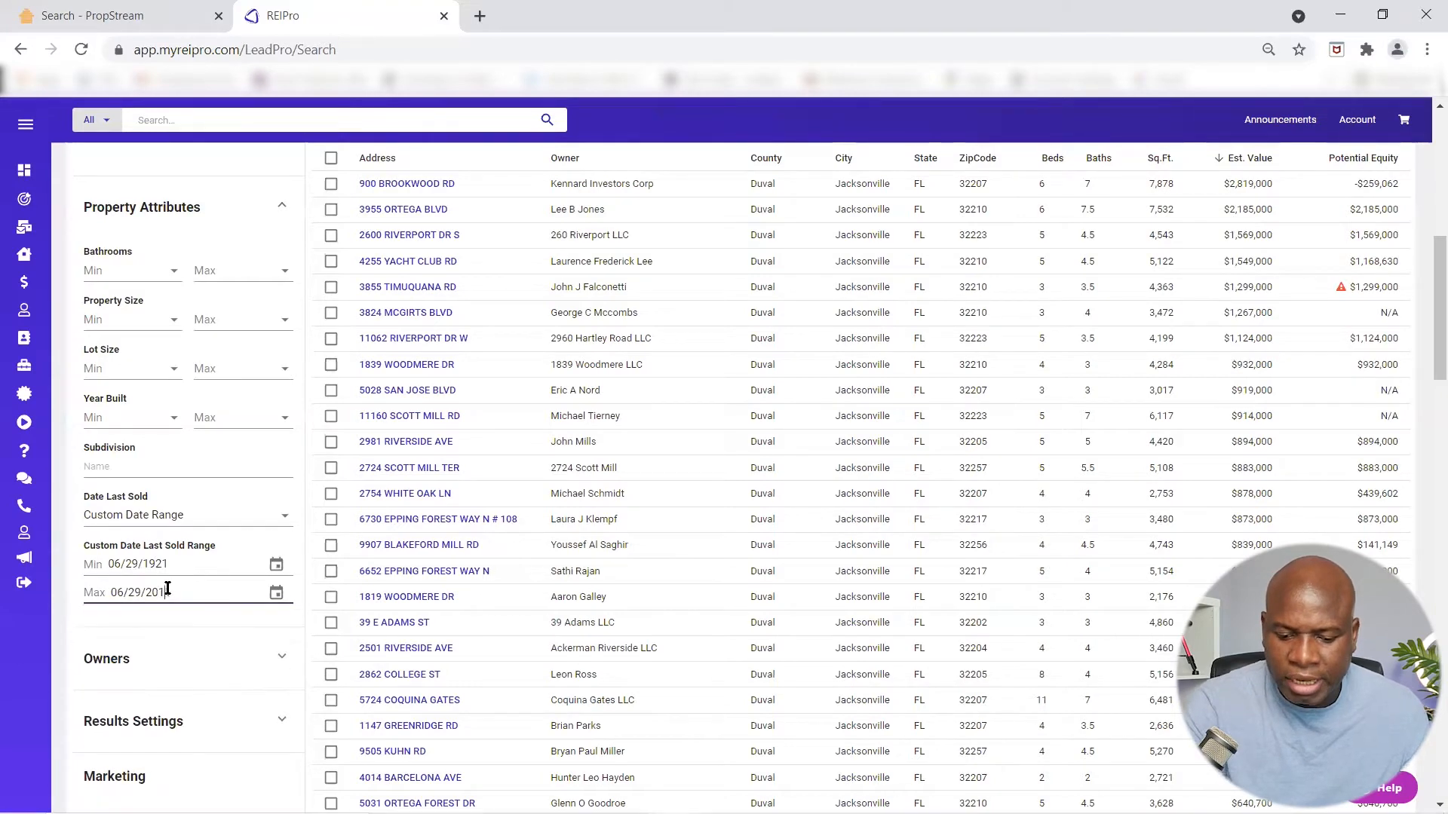
left_click(238, 543)
scroll(242, 537, "down", 1)
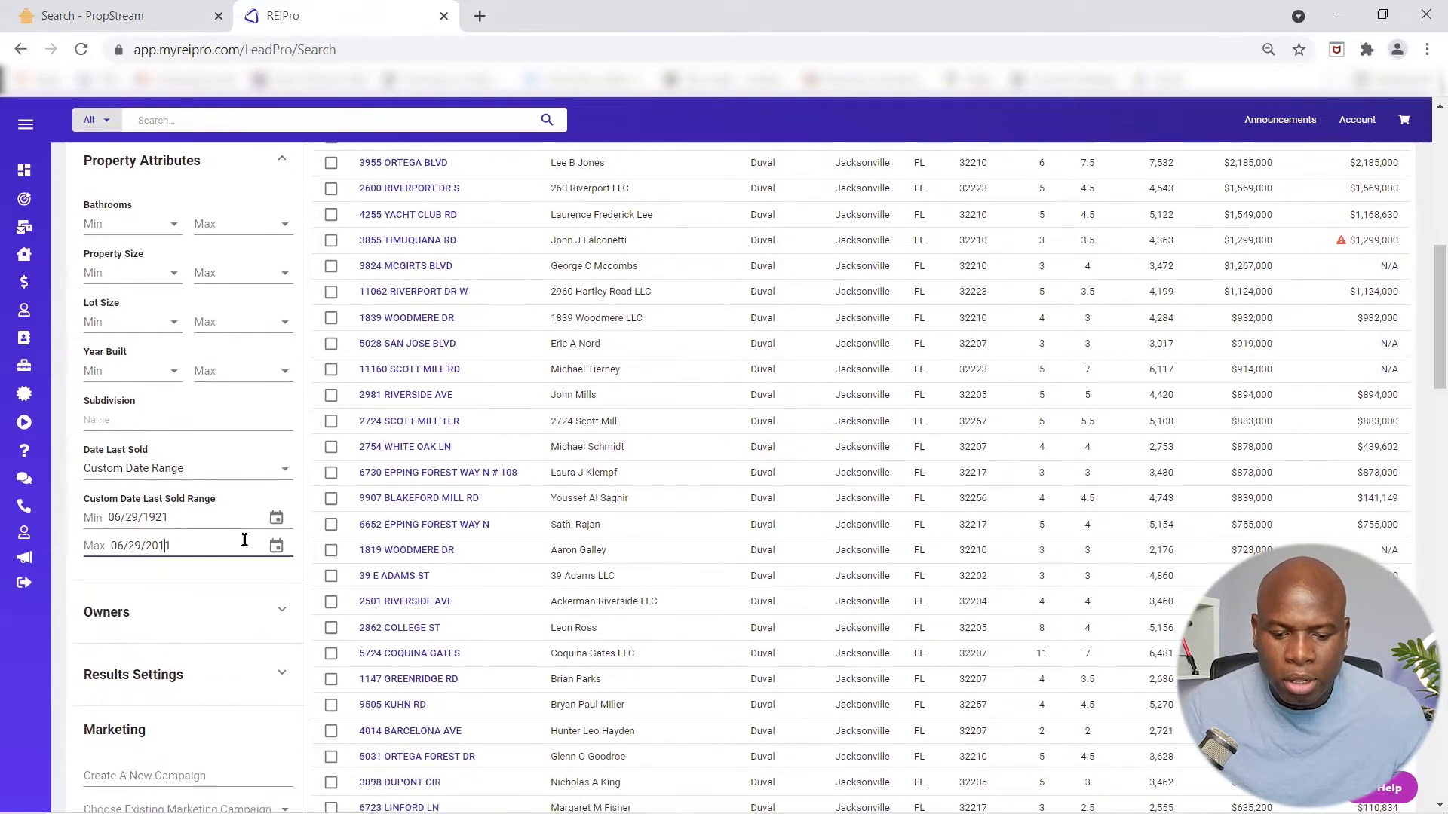
- Switch to PropStream and set the minimum years of ownership to 10 in the ownership filters
left_click(154, 15)
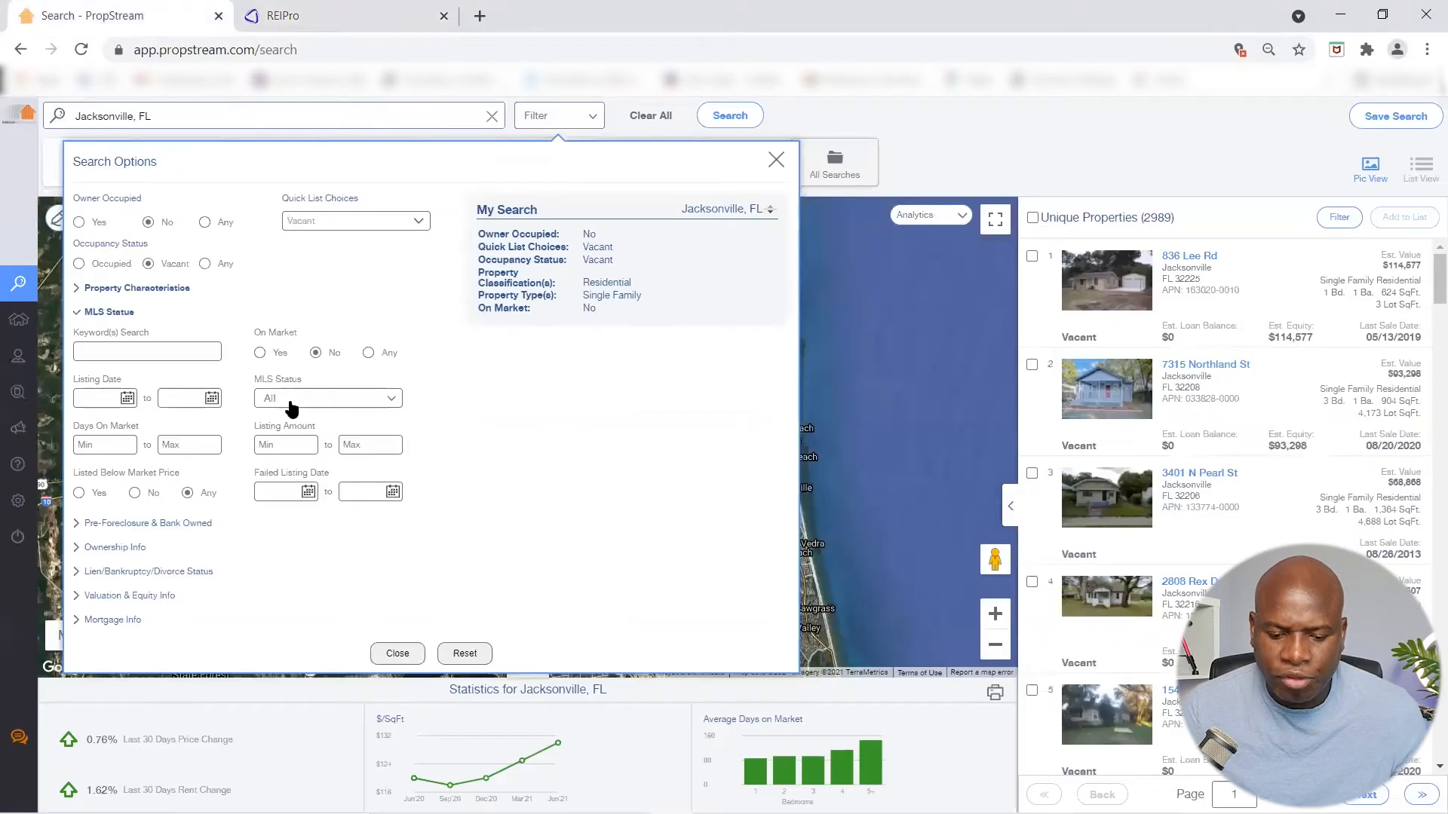
left_click(110, 527)
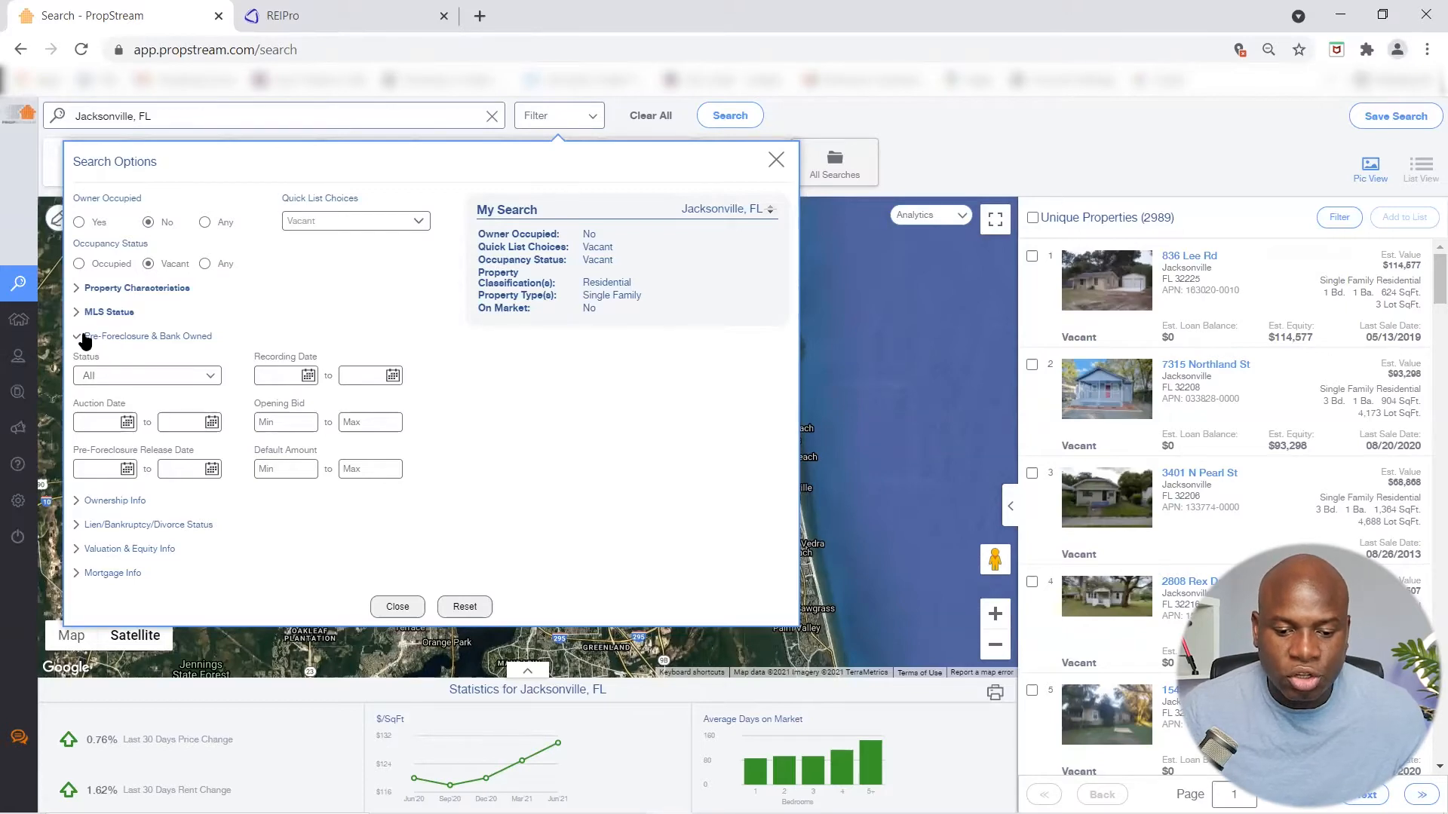
left_click(119, 337)
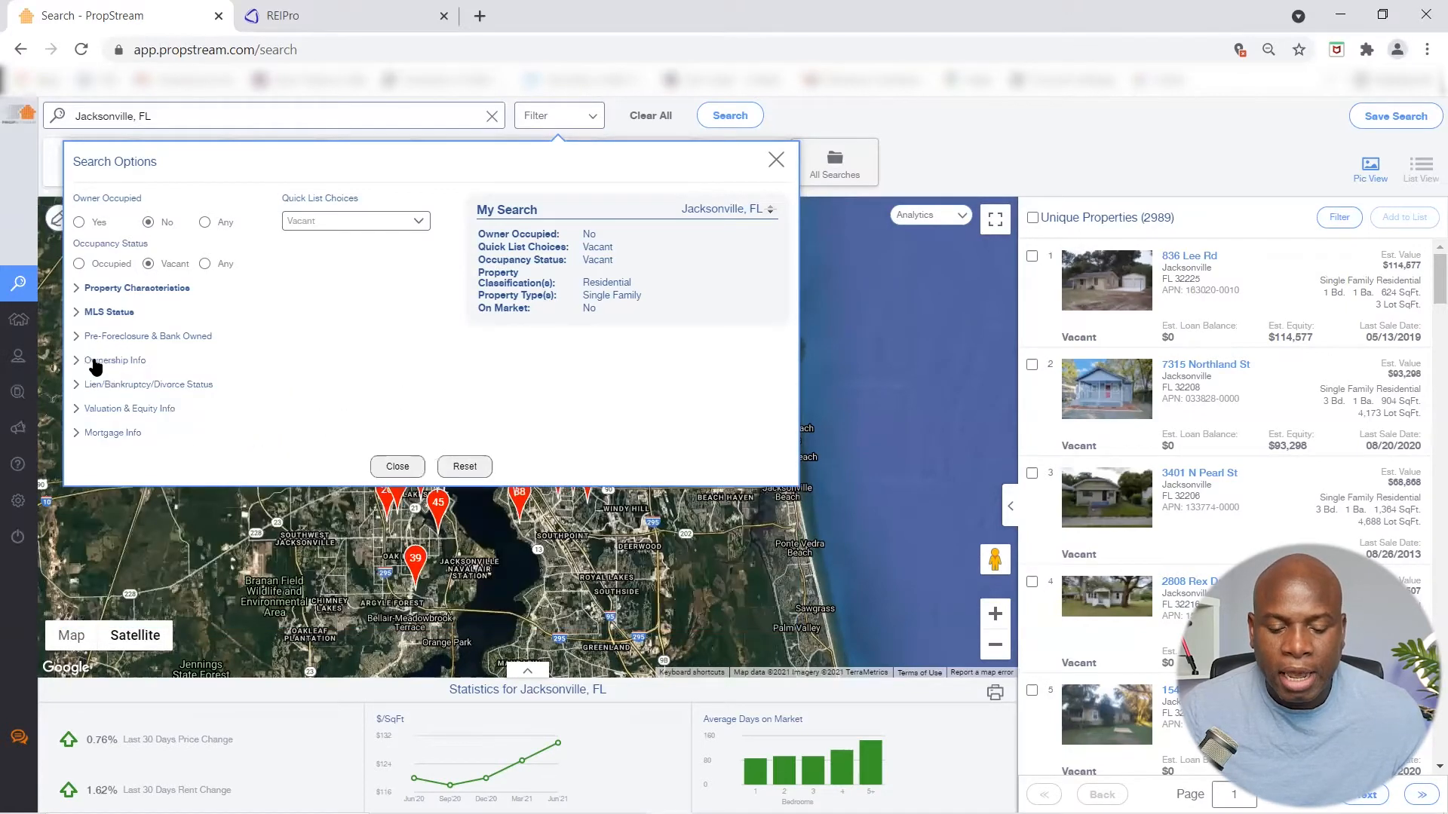
left_click(106, 362)
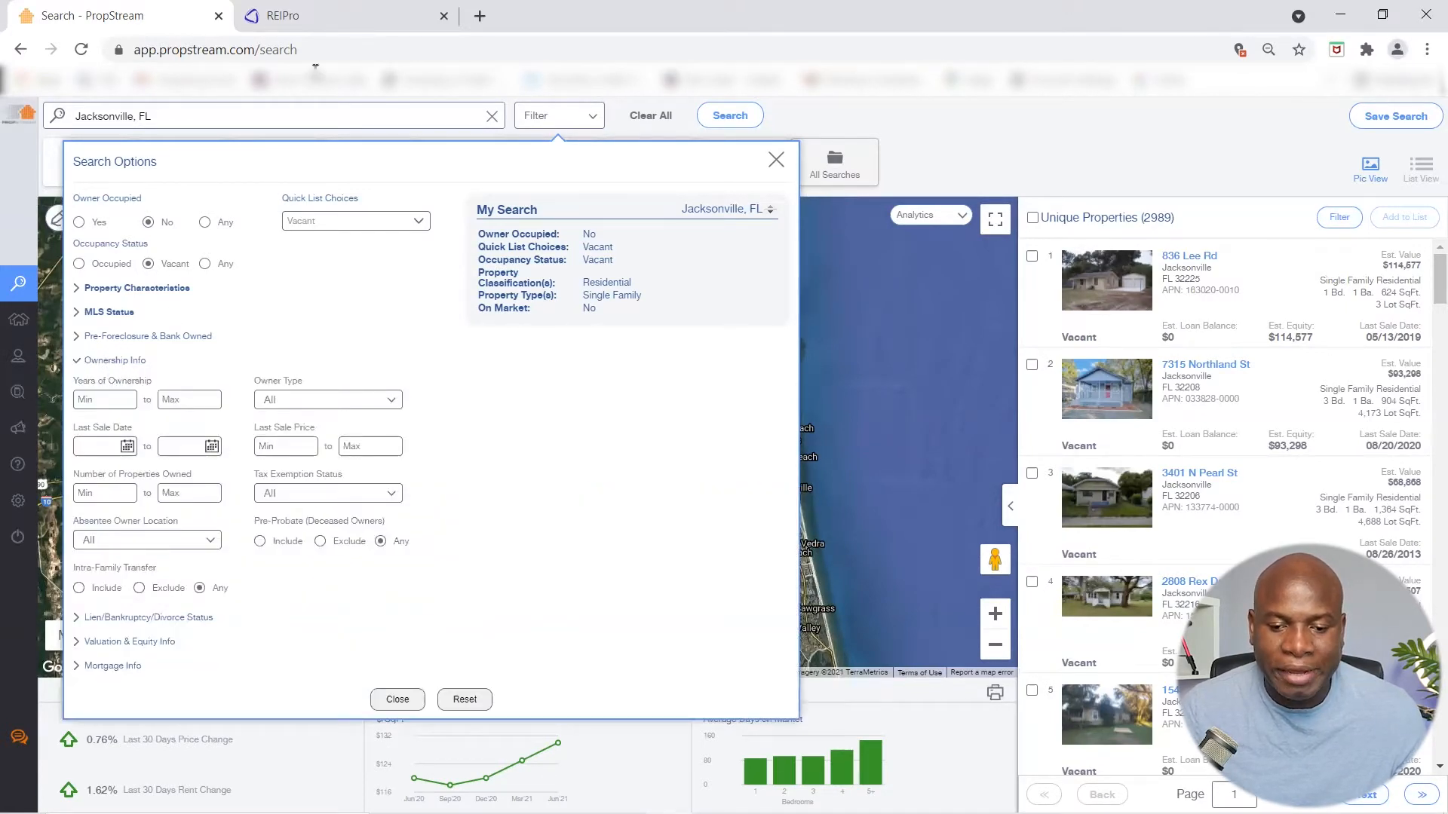
left_click(360, 15)
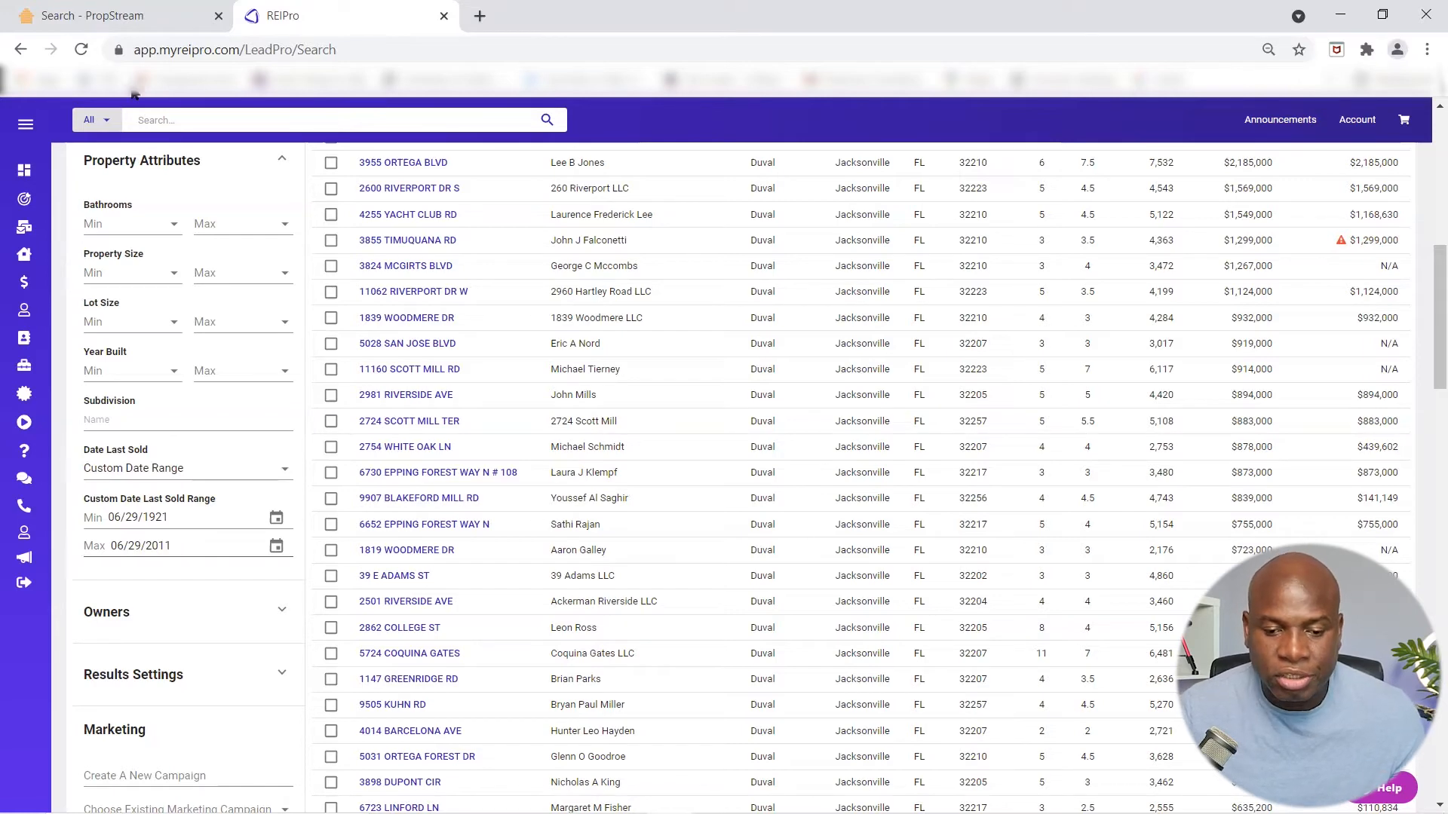
left_click(130, 14)
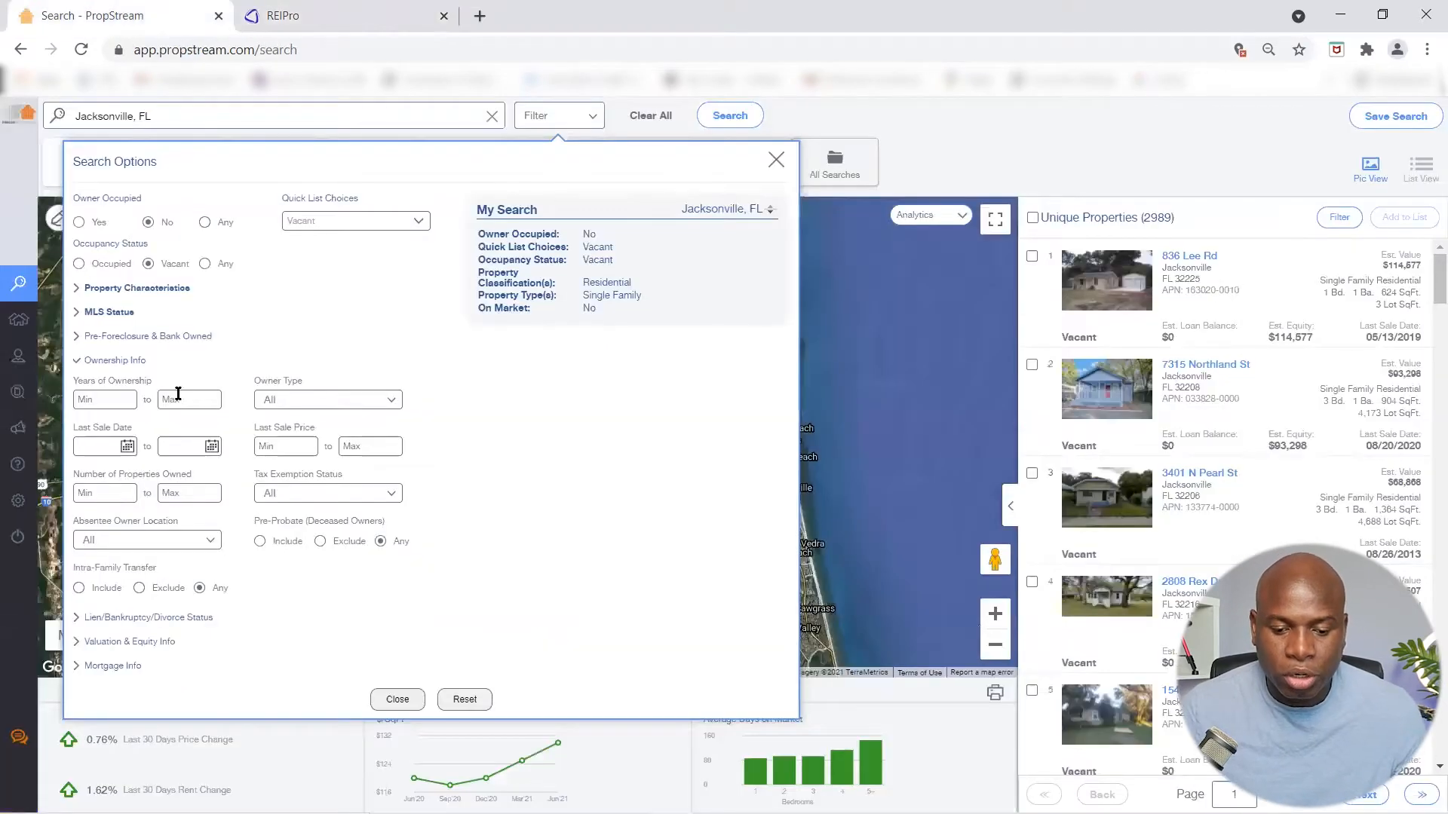
left_click(111, 399)
type("10")
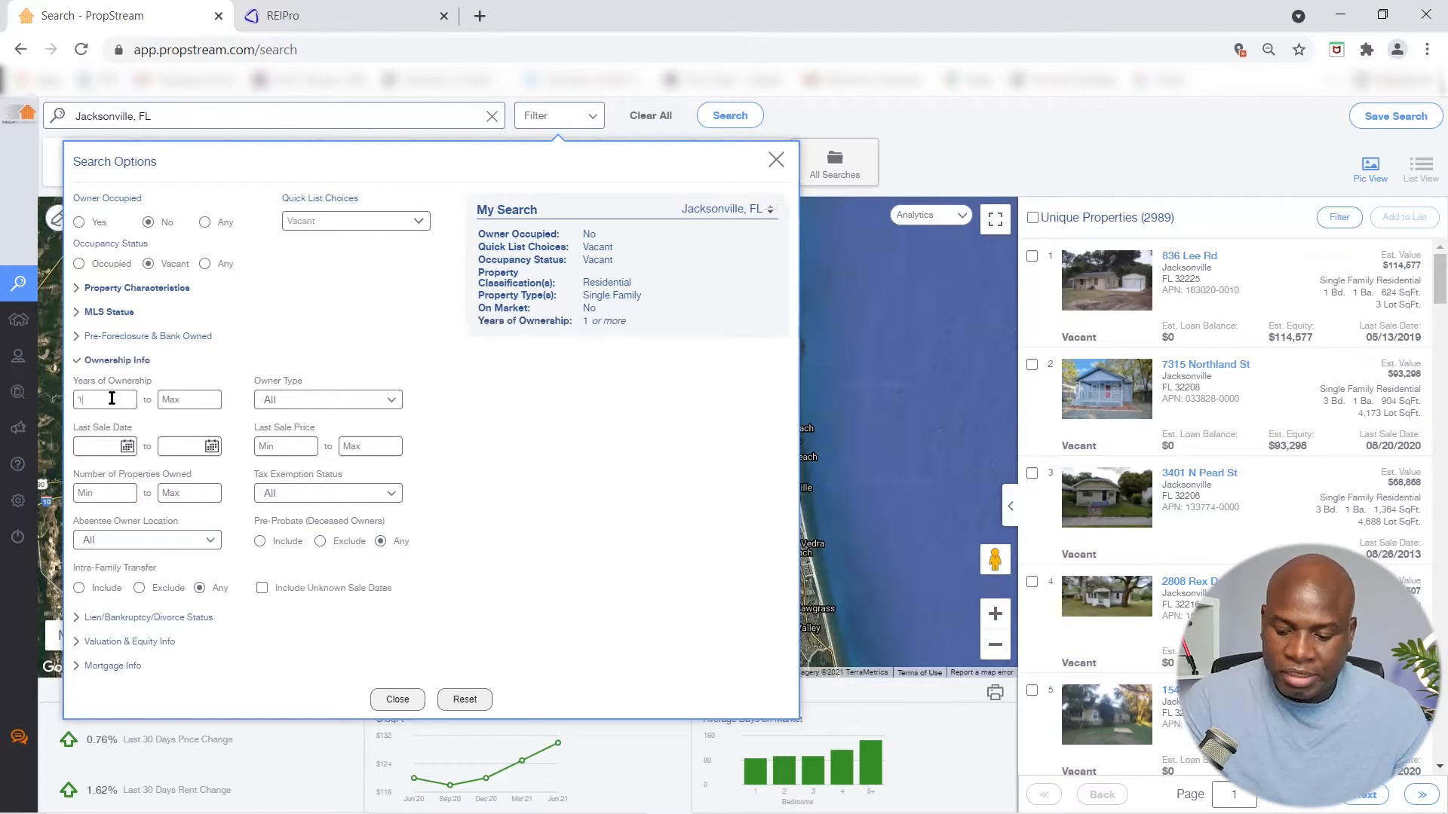
- Restrict the Owner Type in the ownership filters to Individual
left_click(380, 406)
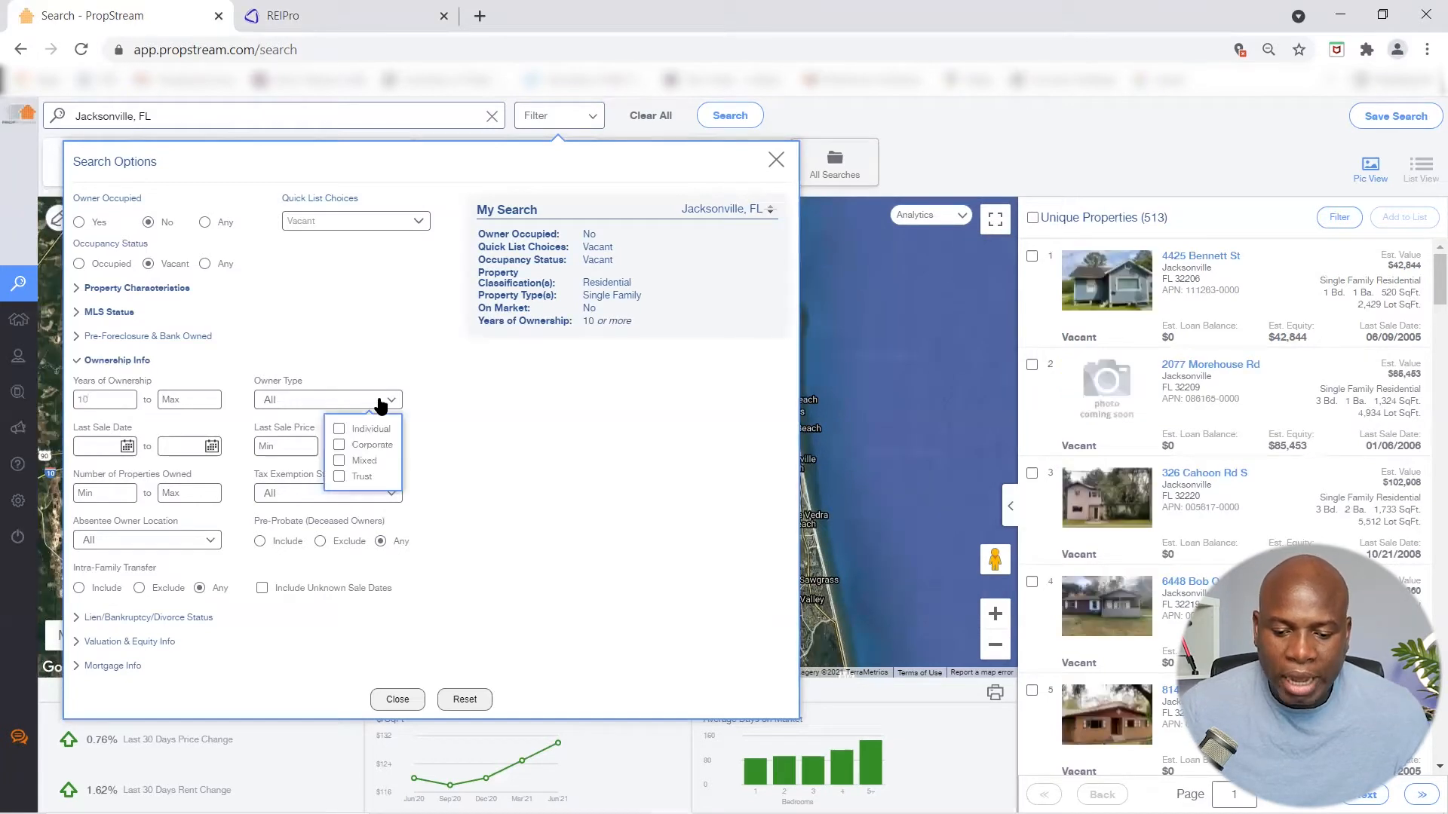
left_click(339, 429)
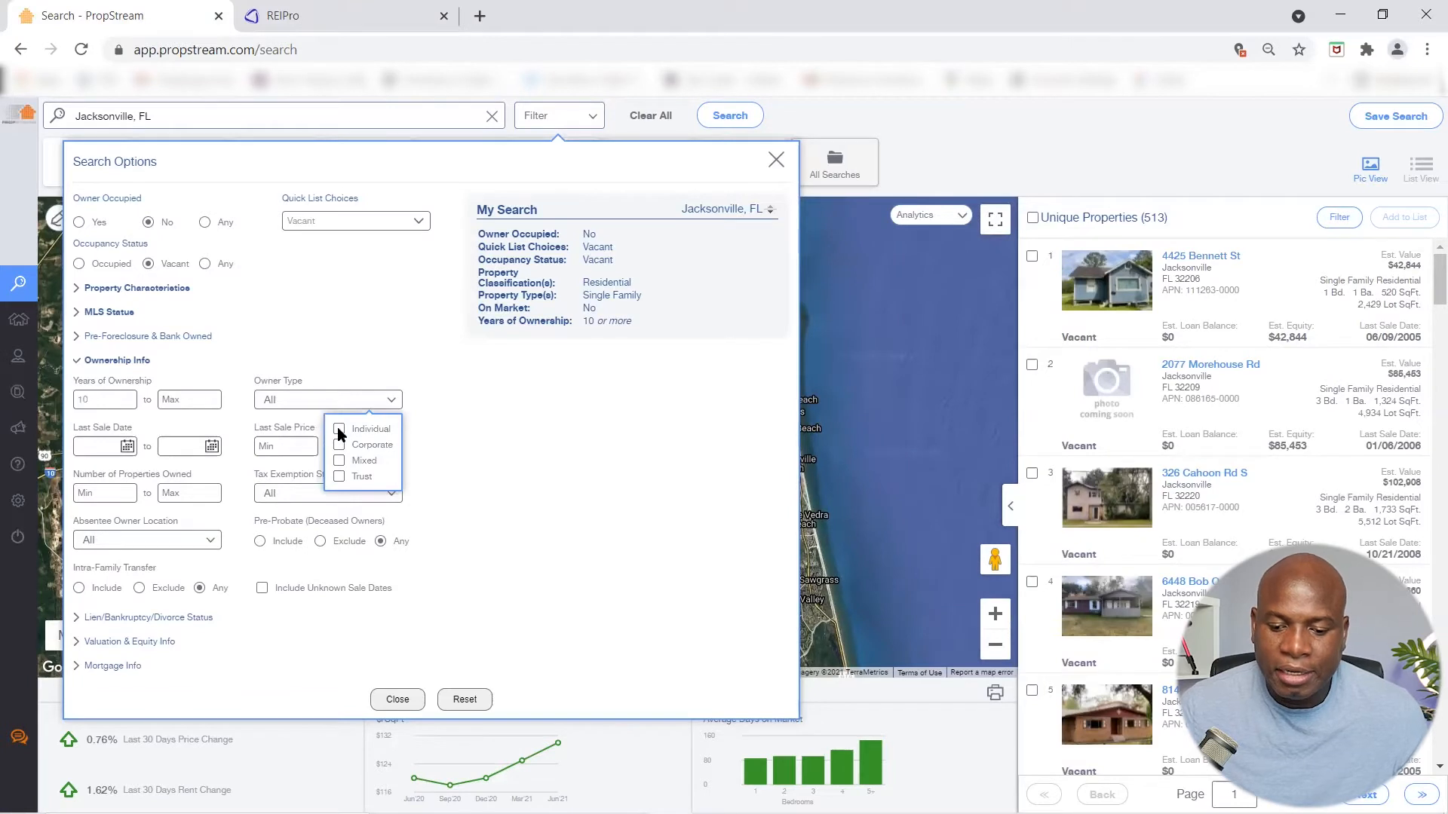
left_click(491, 428)
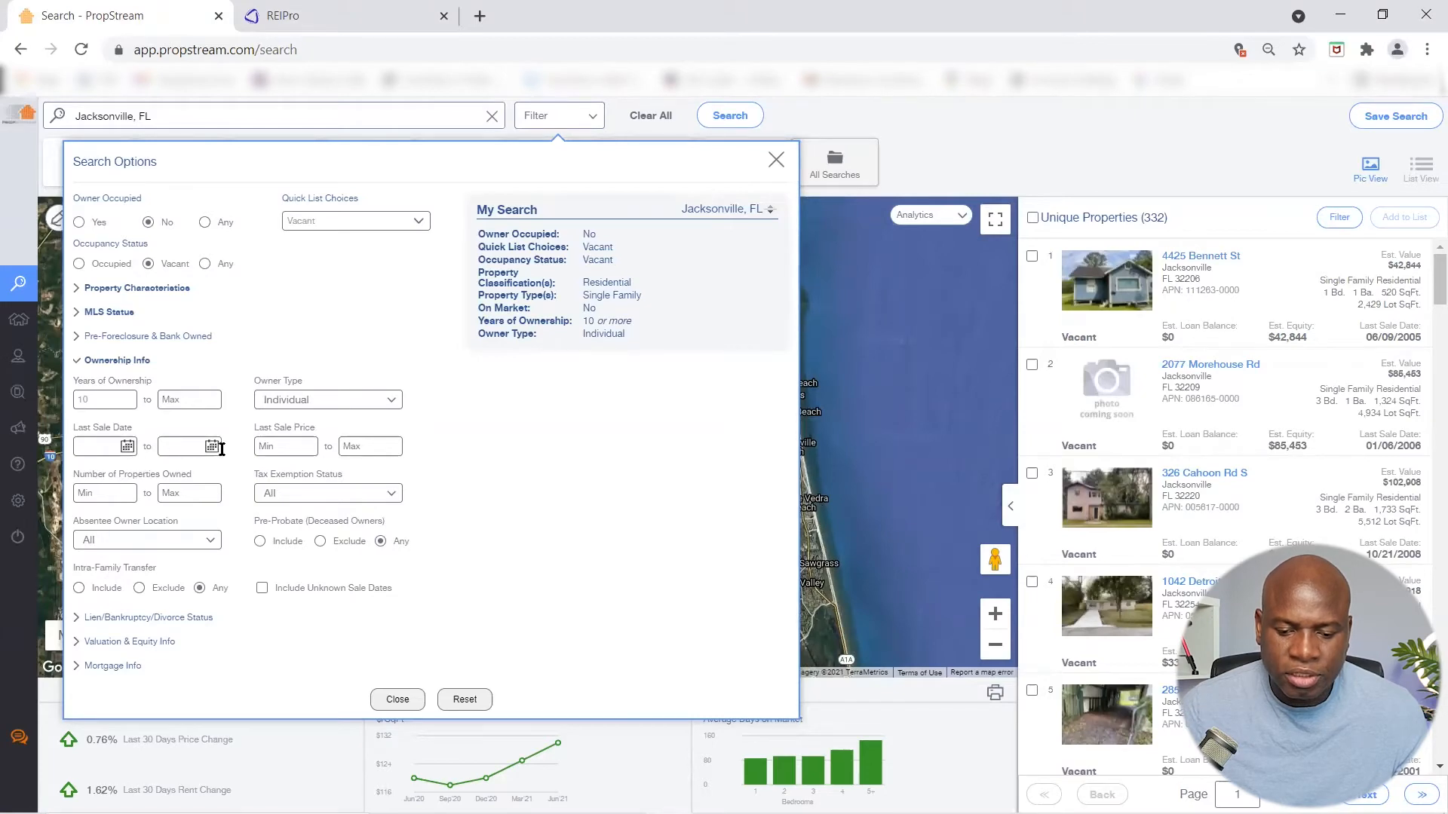
- Switch to REIPro and exclude the Company owner type and the Owner Occupied occupancy status from the Owners filters
left_click(286, 16)
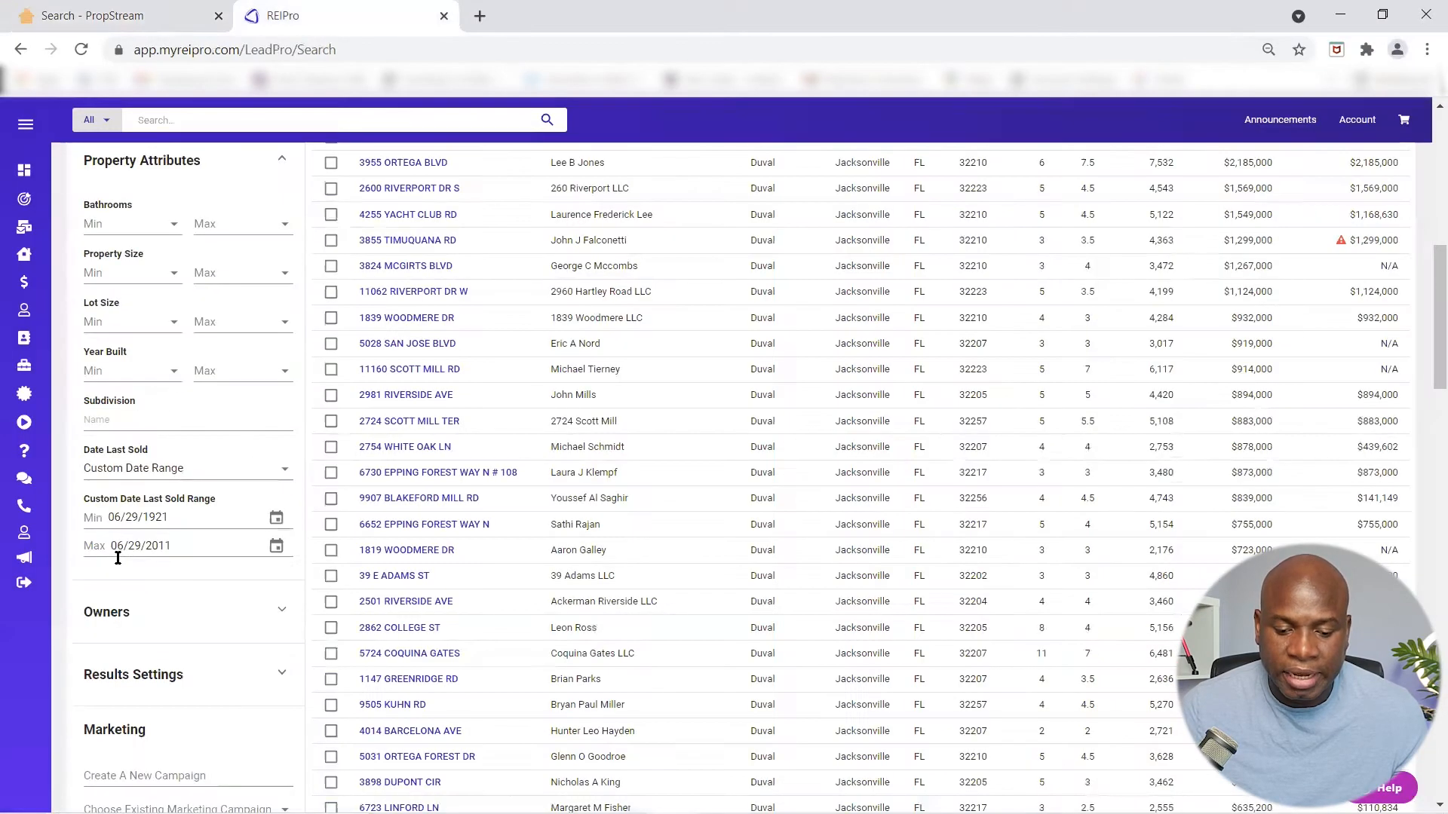
left_click(96, 15)
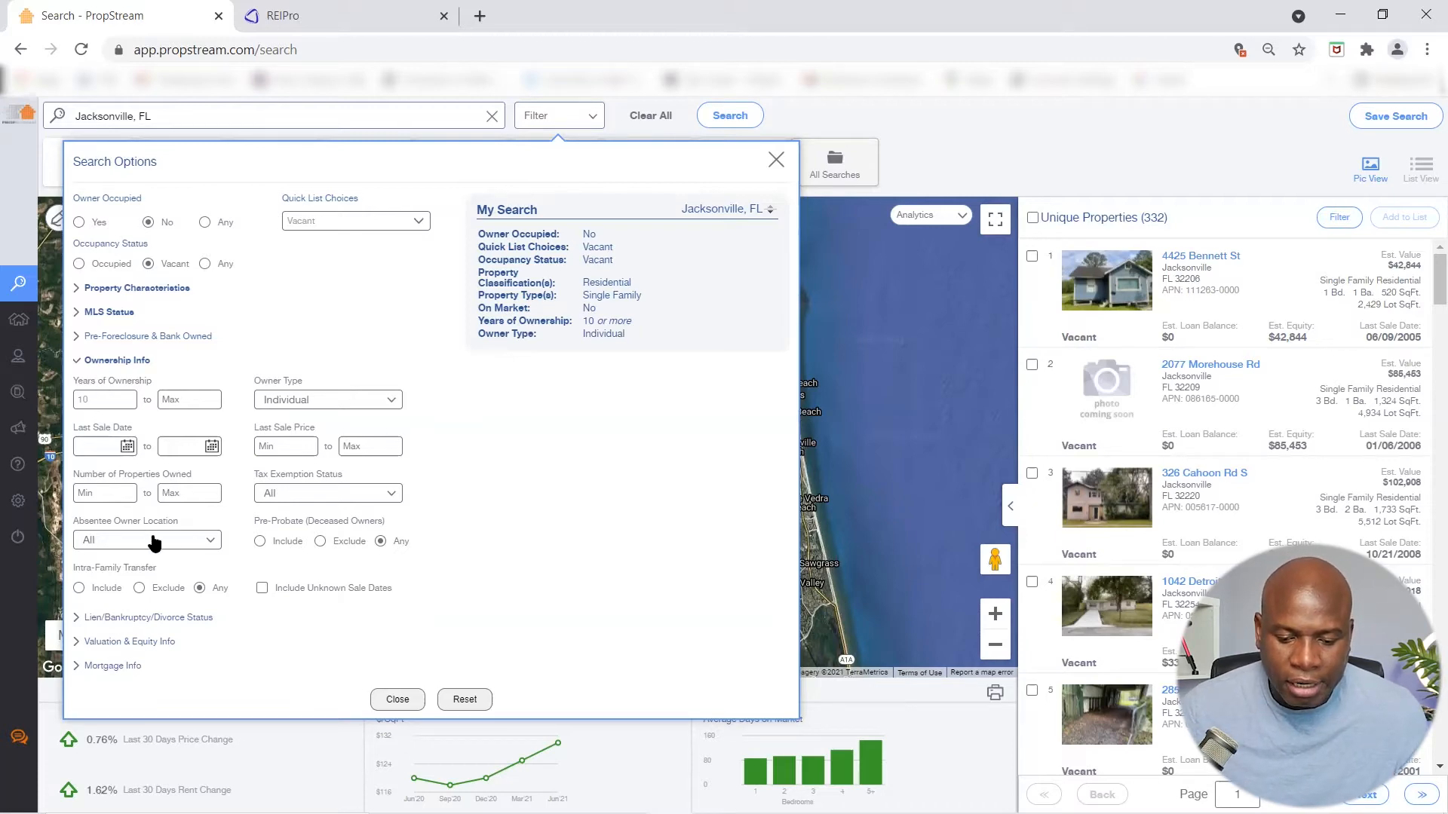
left_click(307, 13)
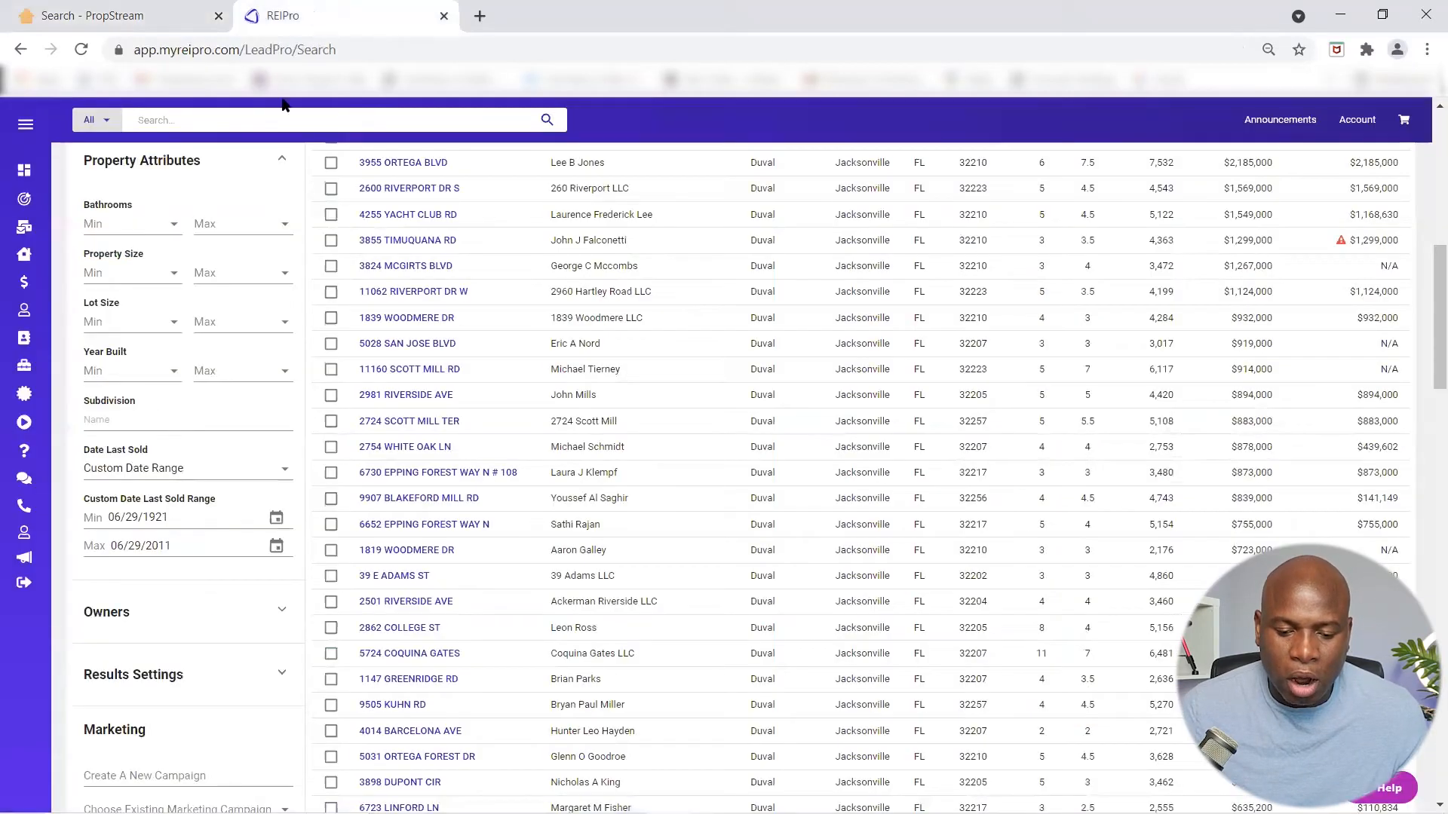
scroll(170, 588, "down", 1)
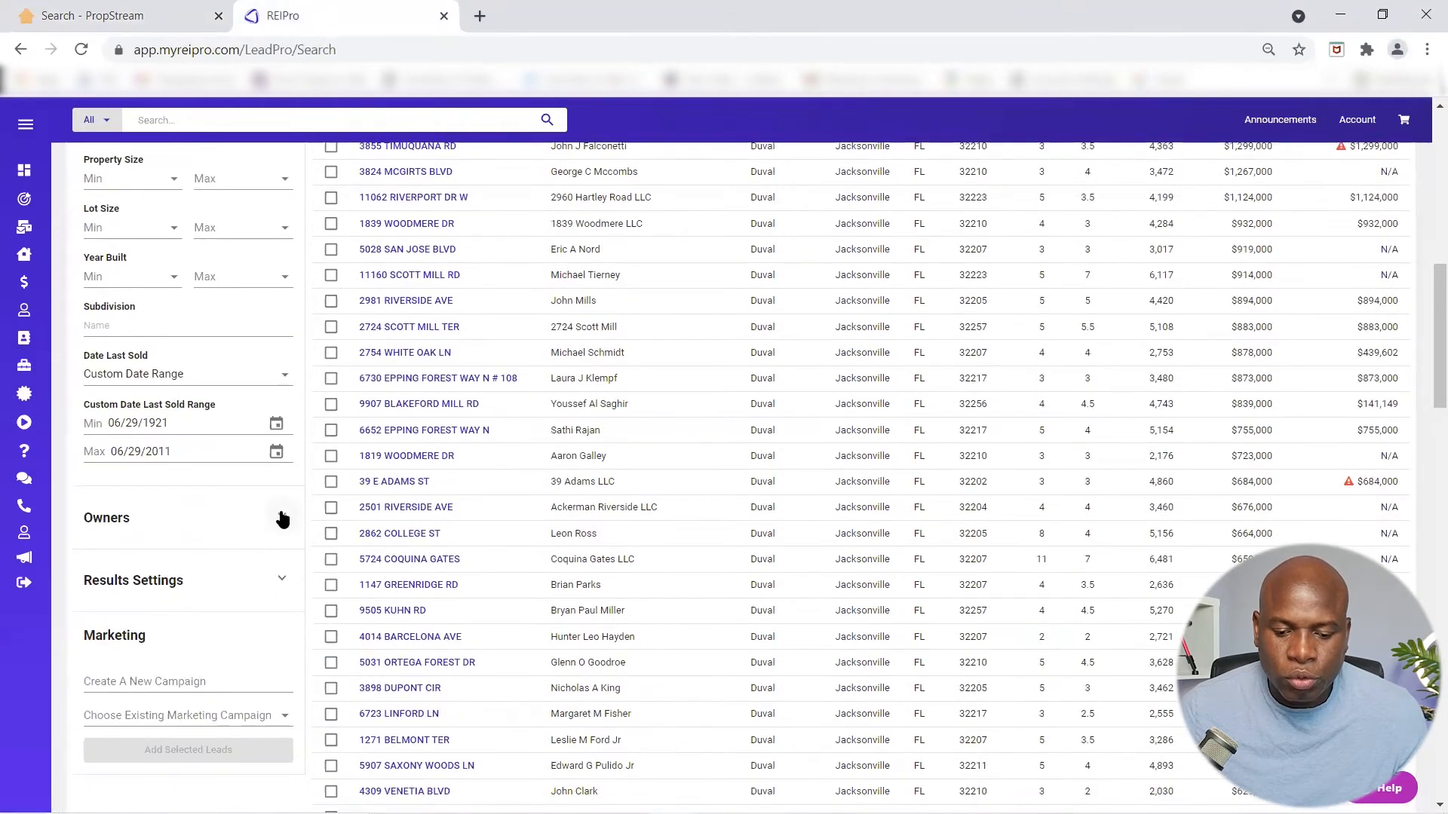
left_click(280, 517)
scroll(187, 531, "down", 2)
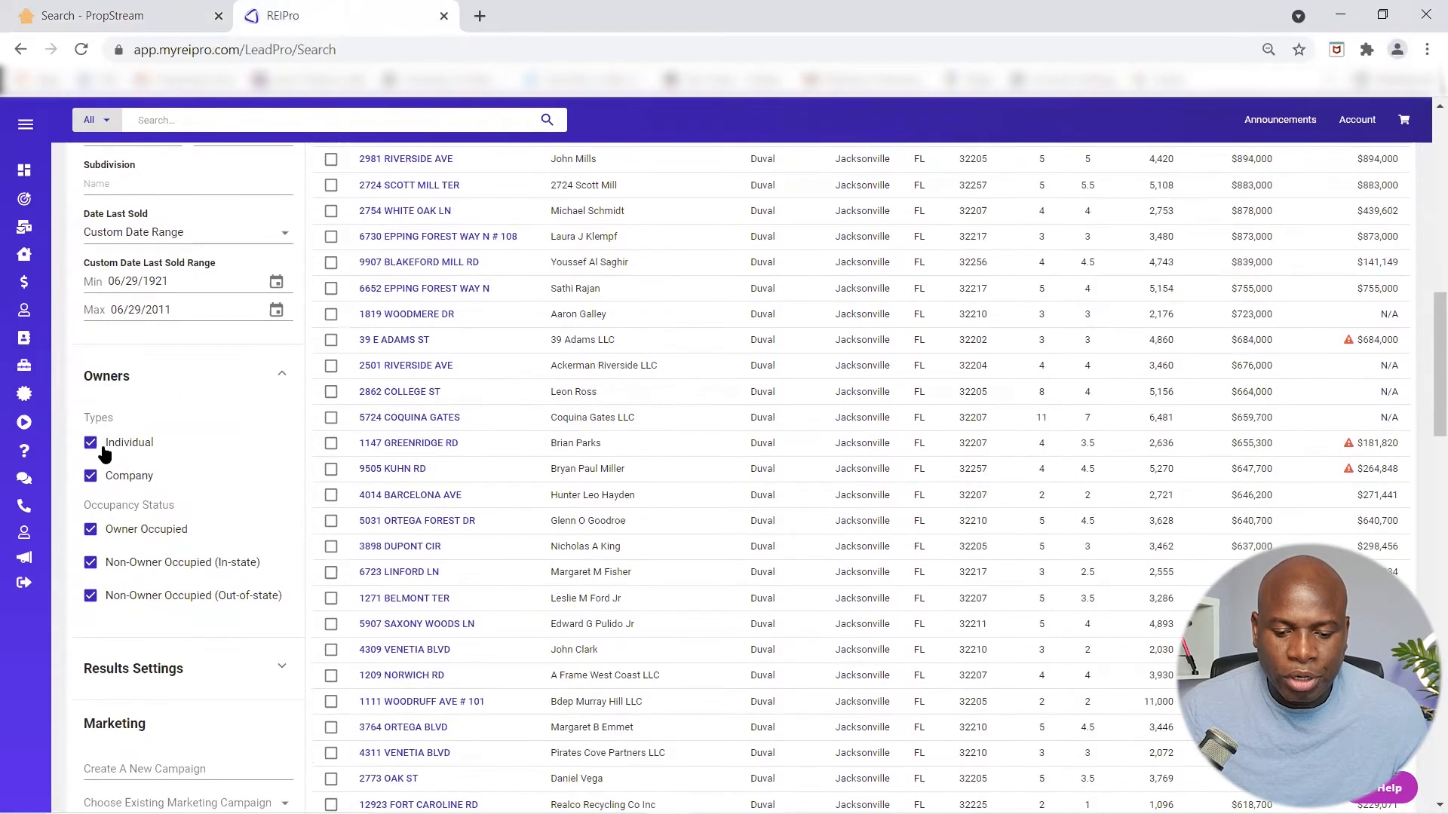
left_click(91, 476)
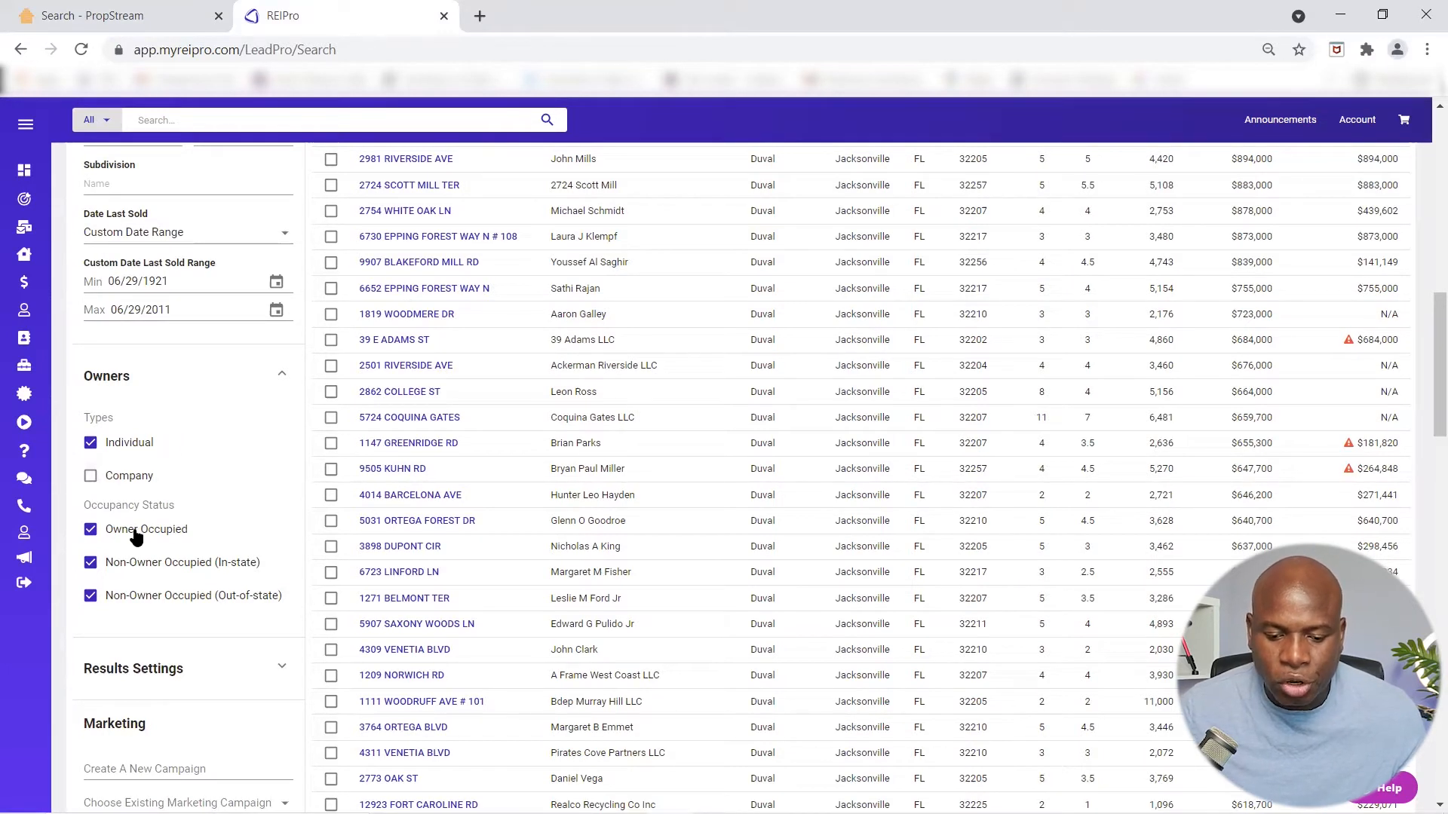
left_click(90, 530)
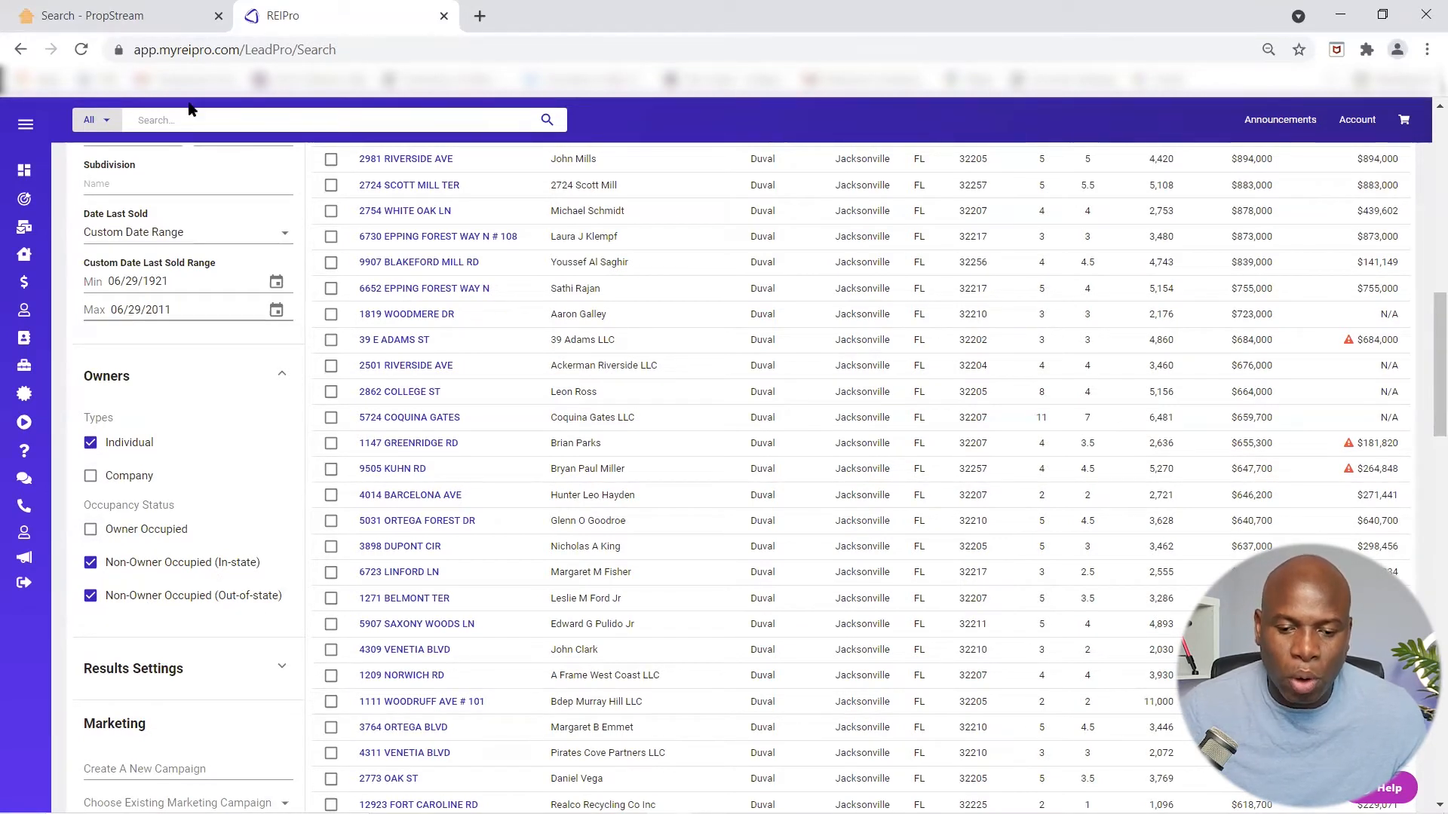
- Switch to PropStream, include unknown sale dates, and set the minimum estimated equity to 60%
left_click(106, 9)
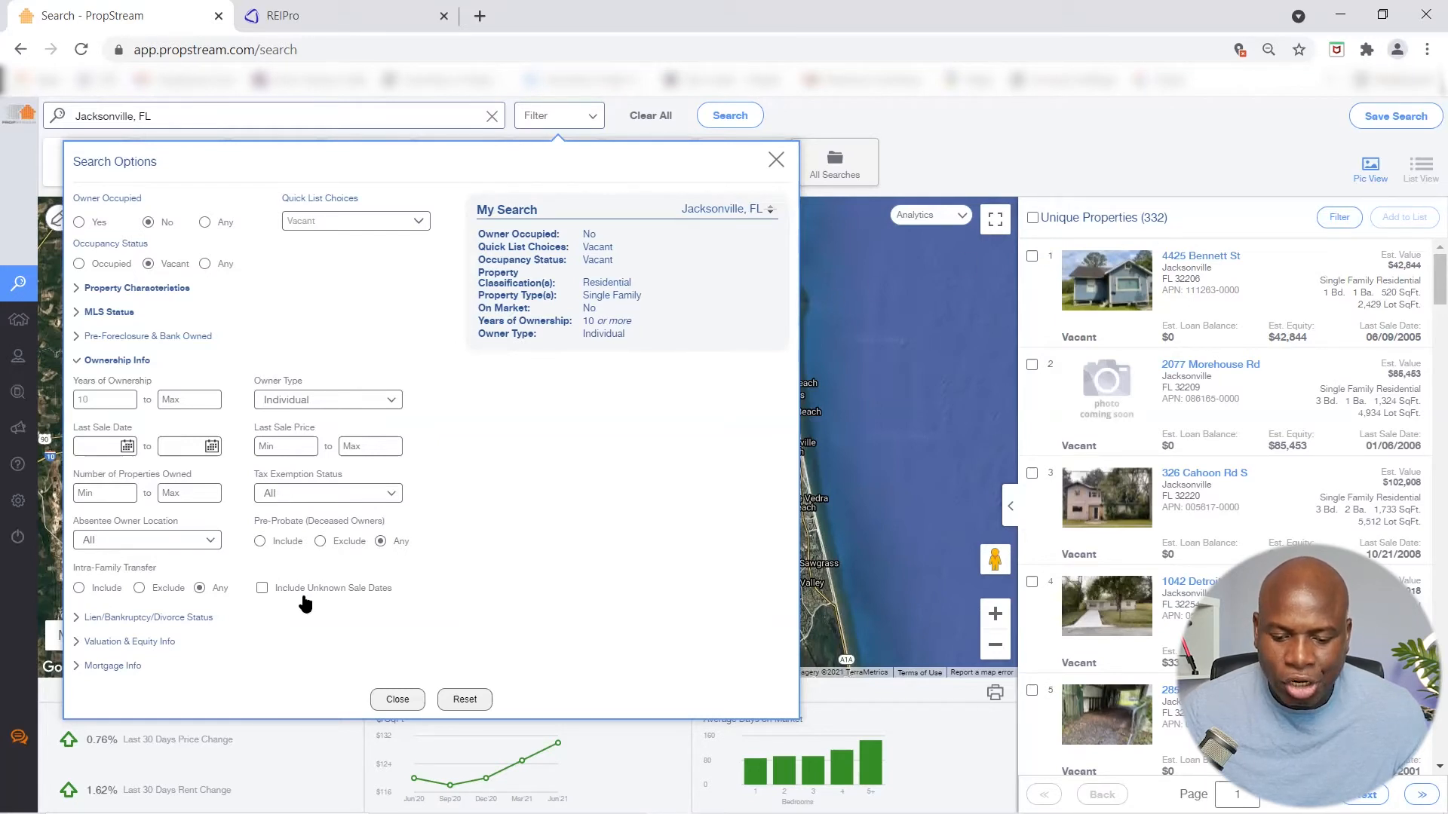
left_click(261, 588)
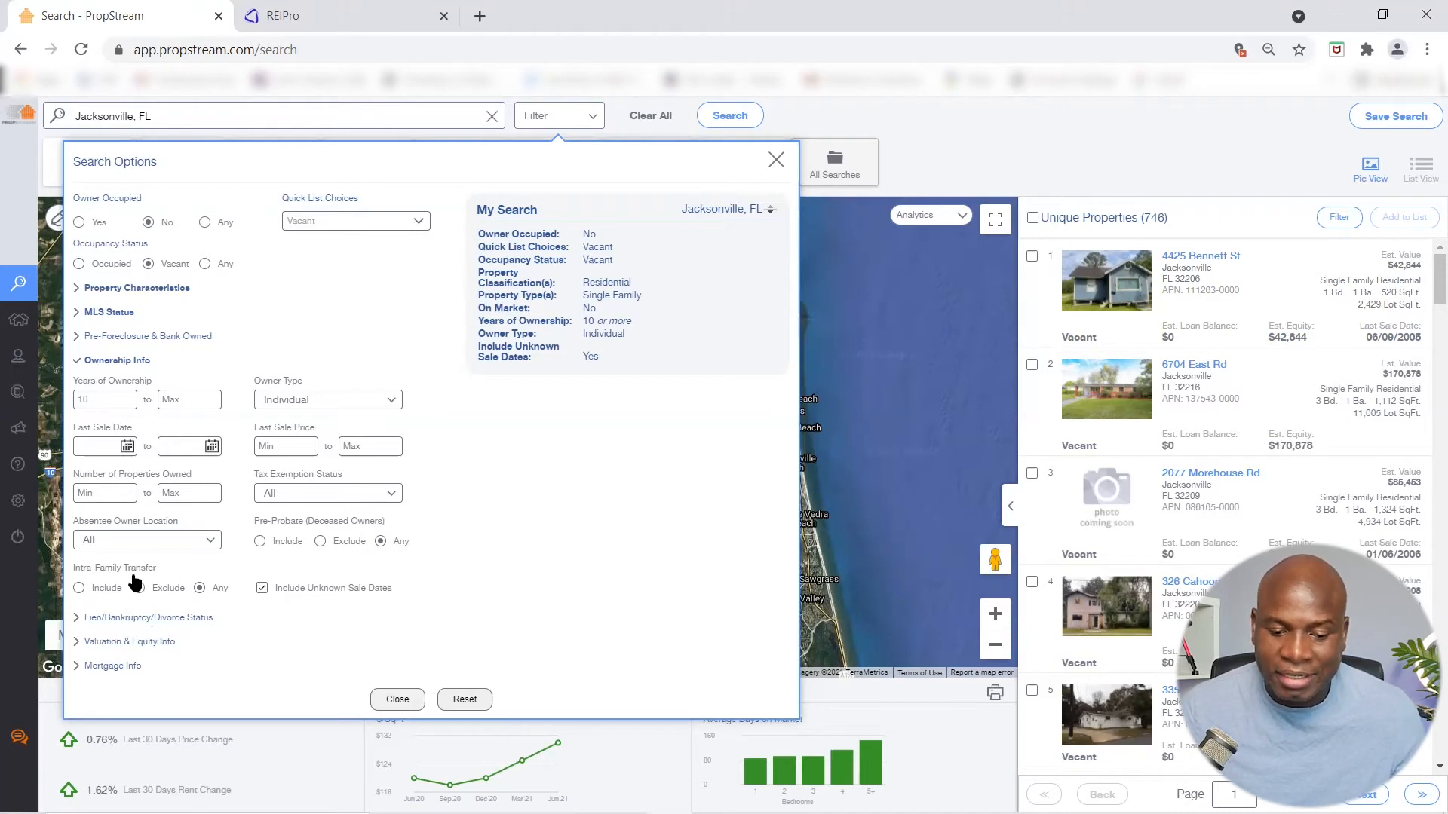
left_click(112, 641)
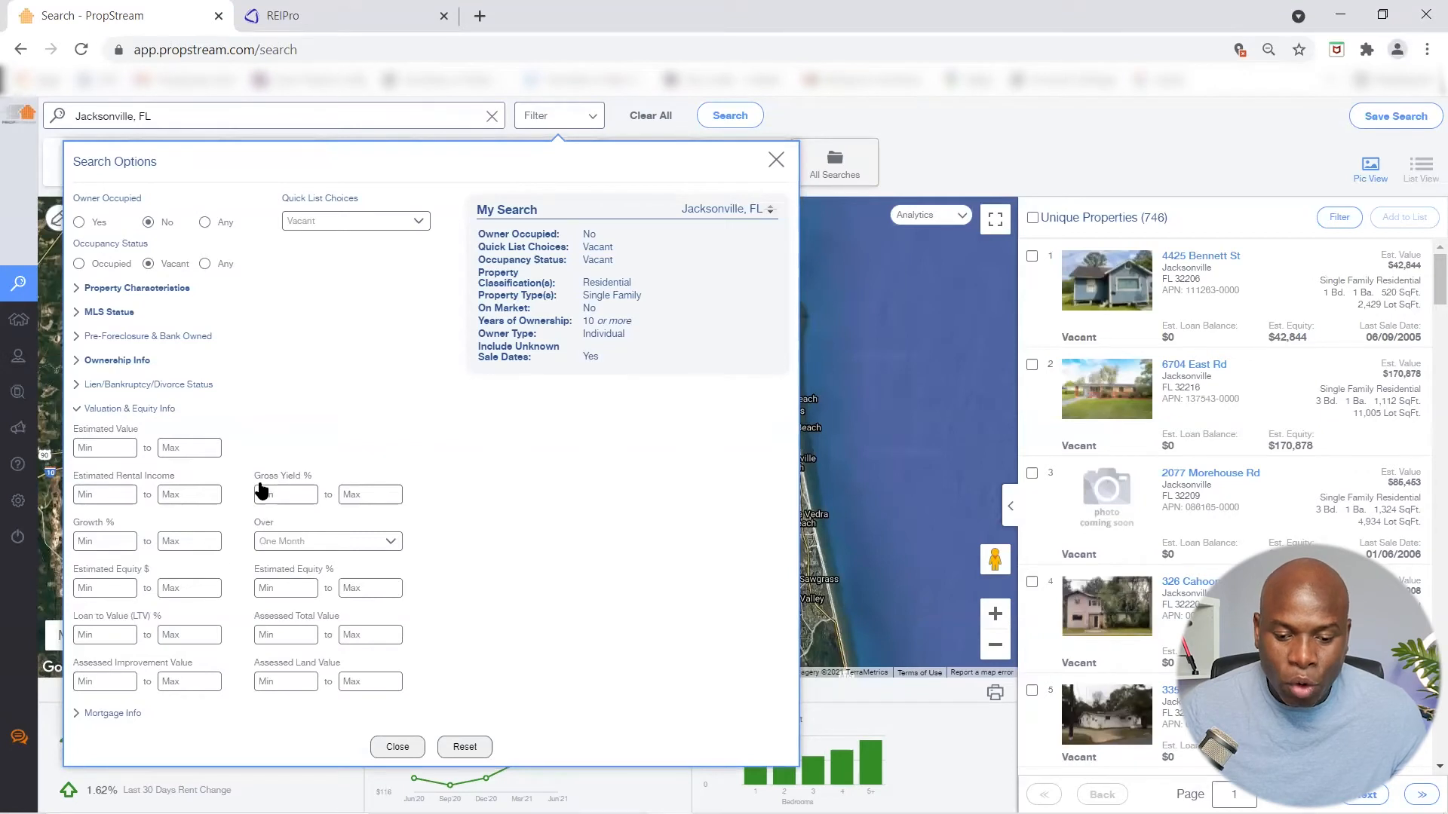
left_click(284, 588)
type("60")
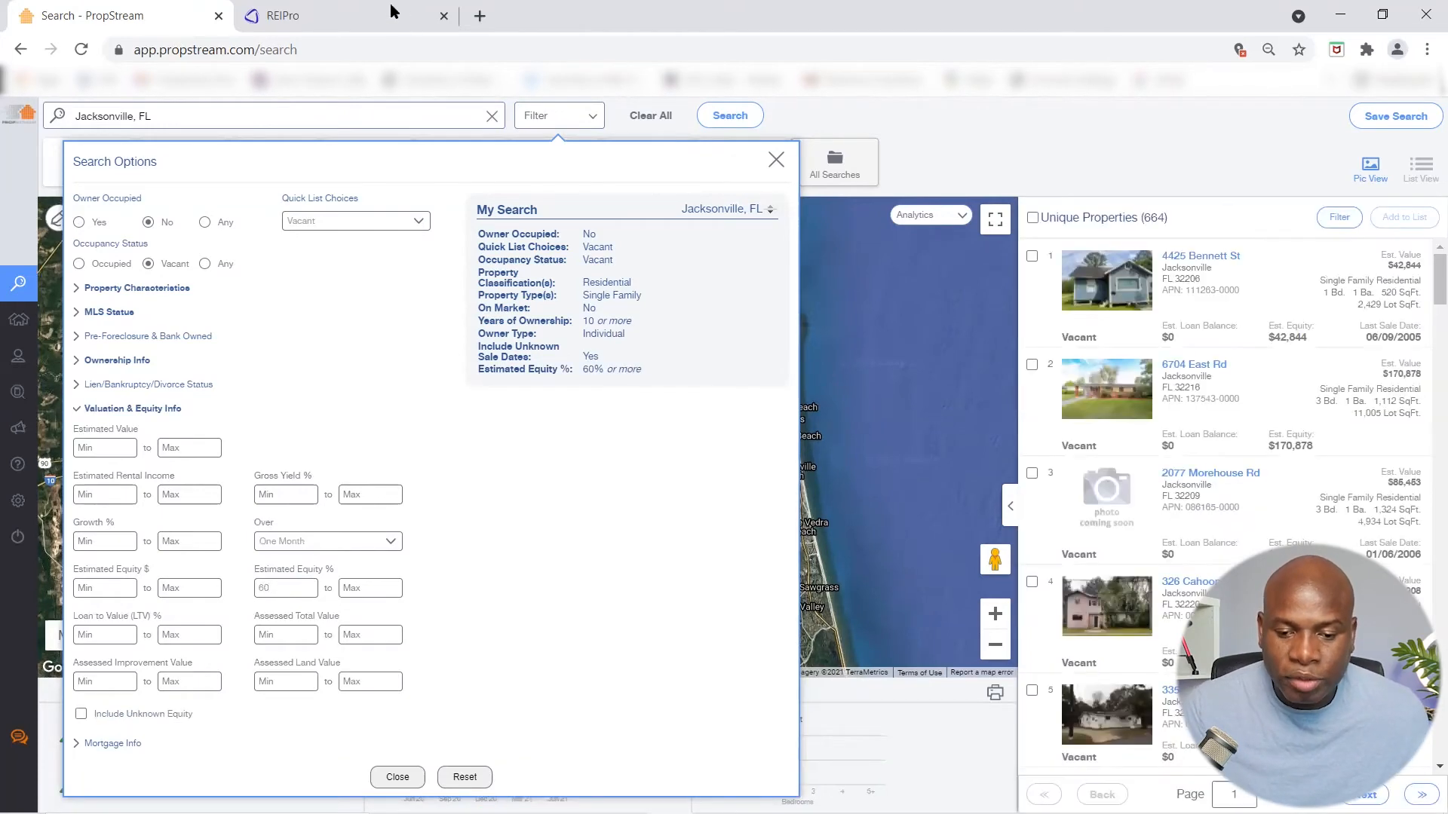
- Switch to REIPro and set the minimum potential equity in the common filters to 60%
left_click(317, 15)
scroll(154, 448, "up", 5)
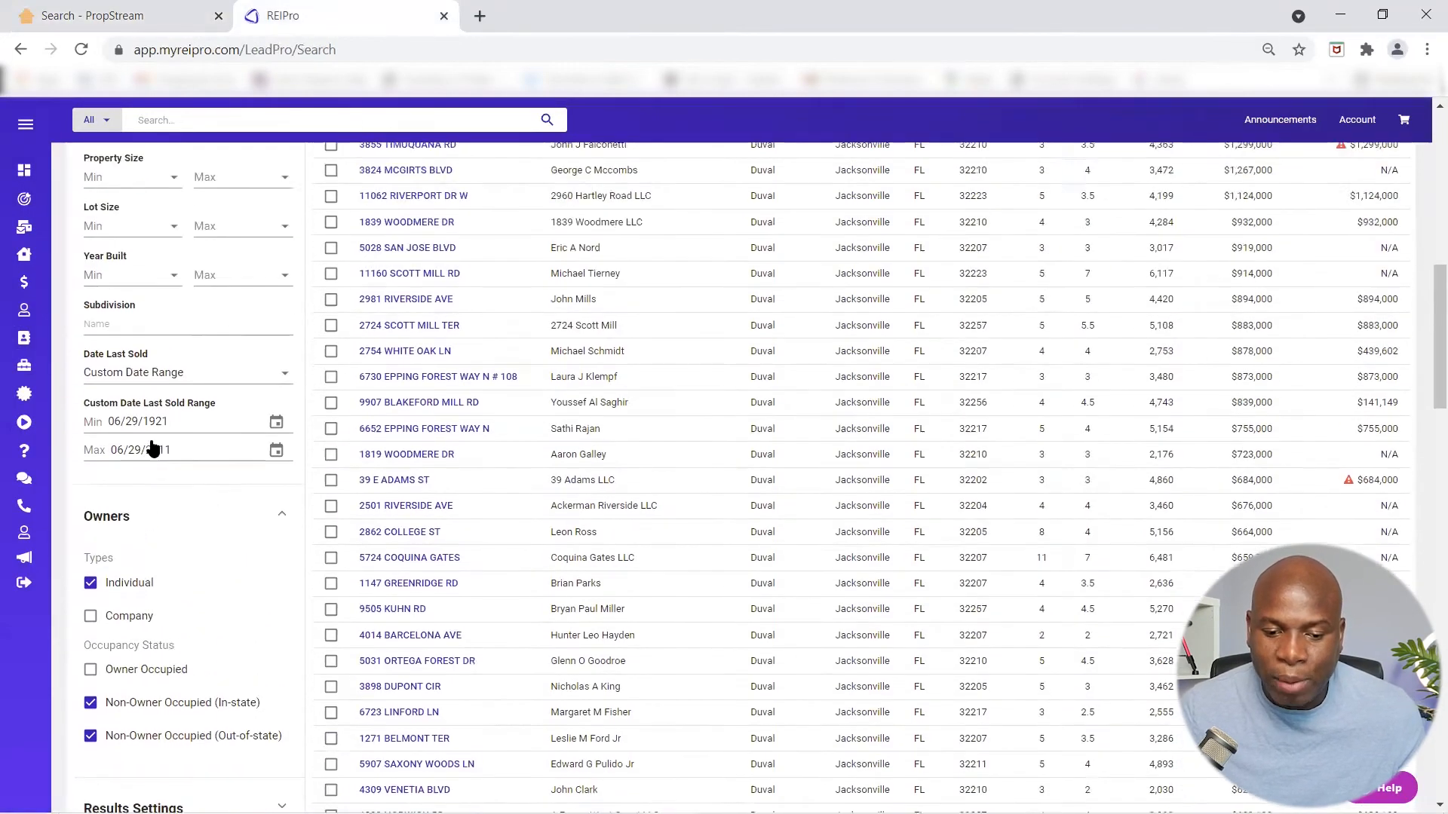
scroll(188, 499, "up", 6)
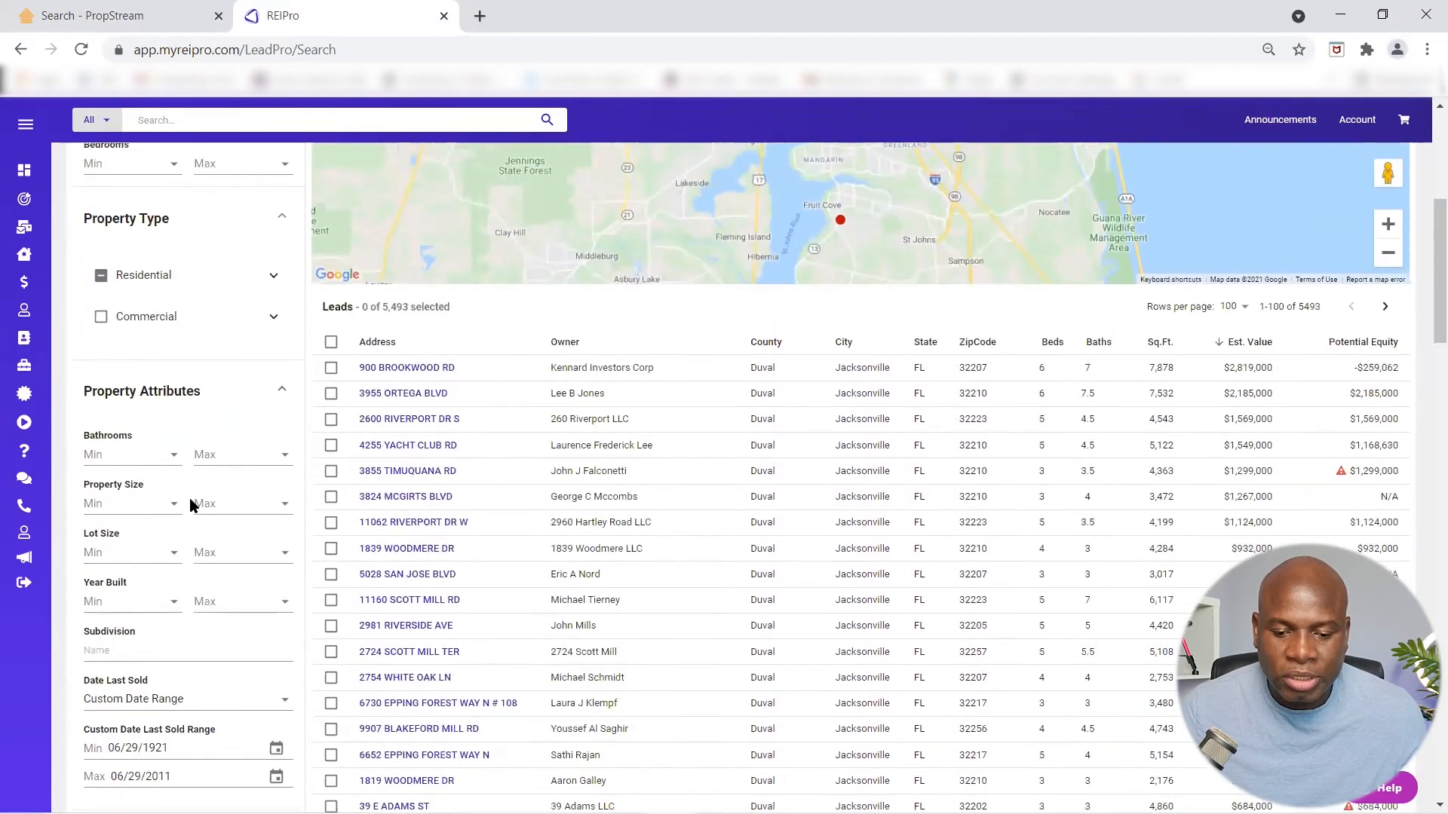
scroll(197, 496, "up", 1)
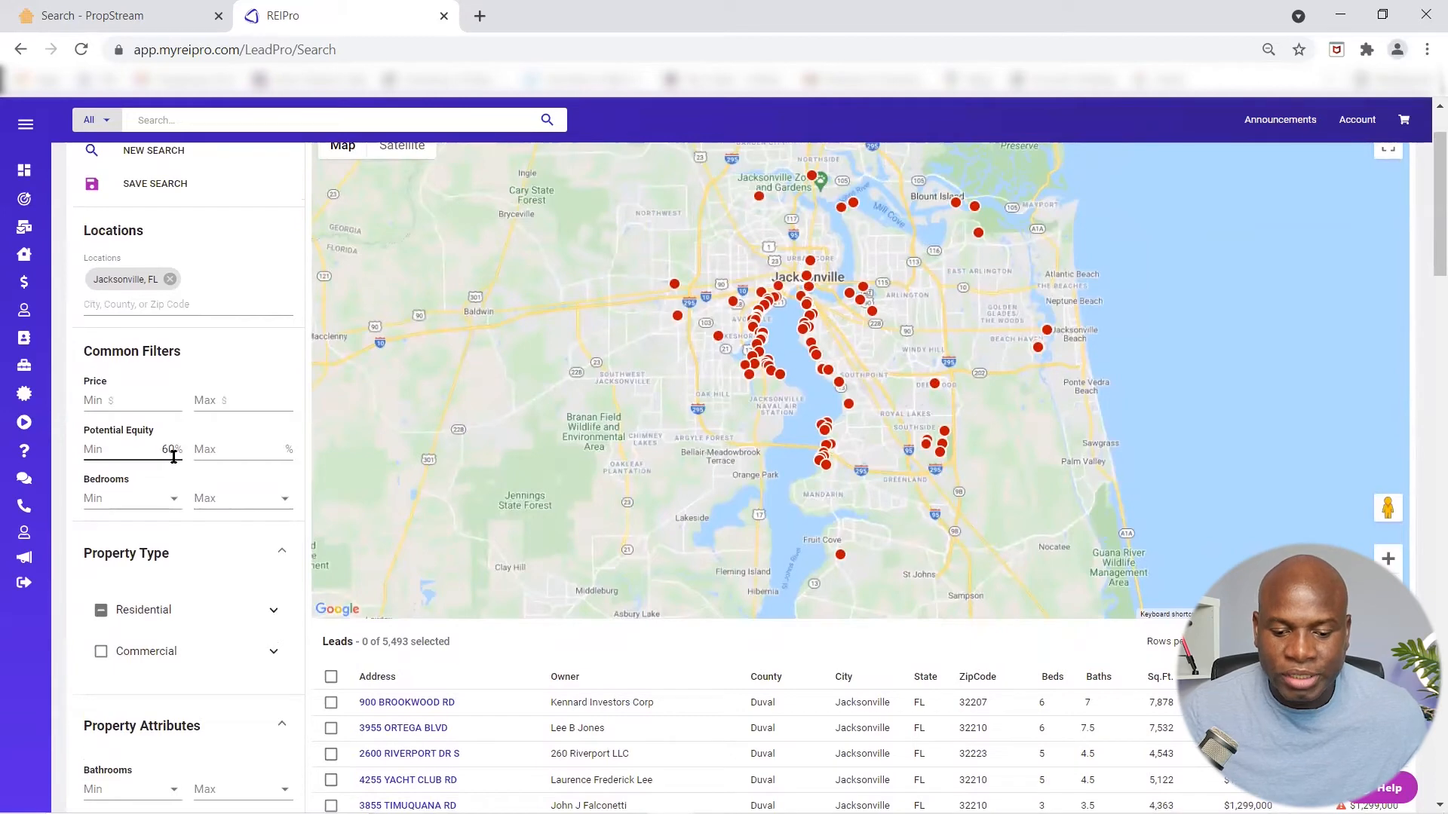
- Switch to PropStream, include properties with unknown equity, and open the Mortgage Info filters
left_click(94, 15)
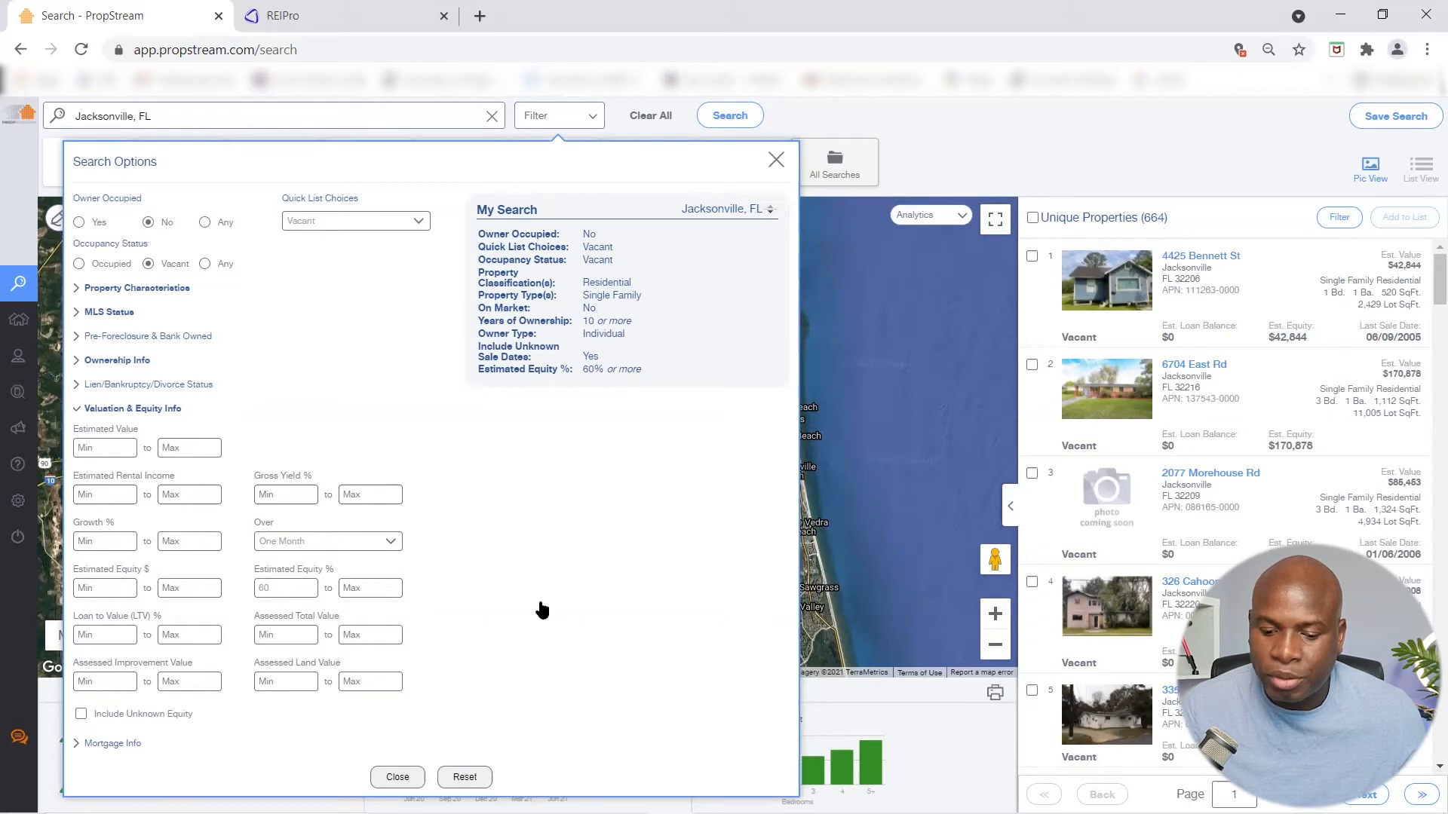
left_click(82, 715)
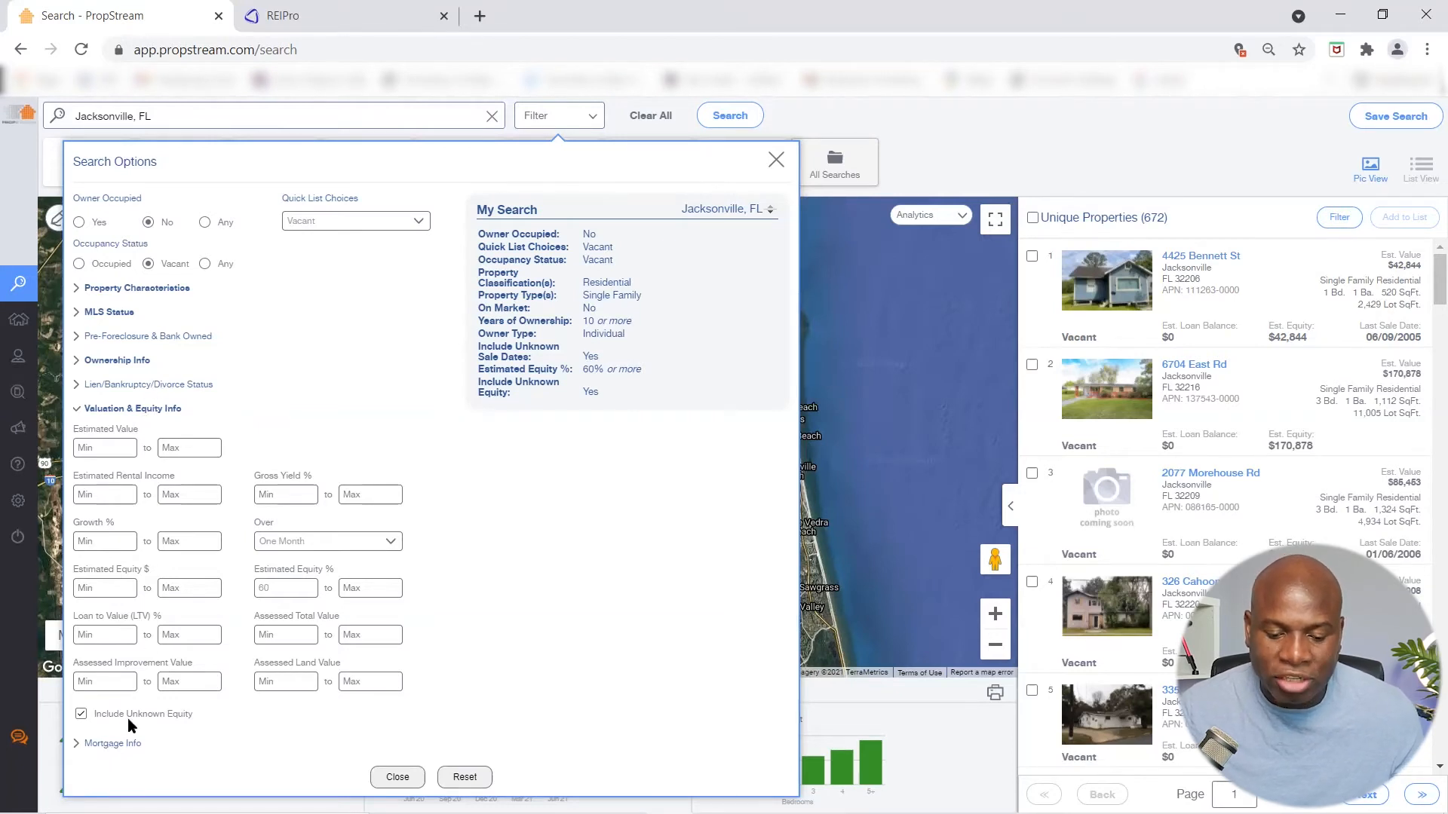
left_click(113, 743)
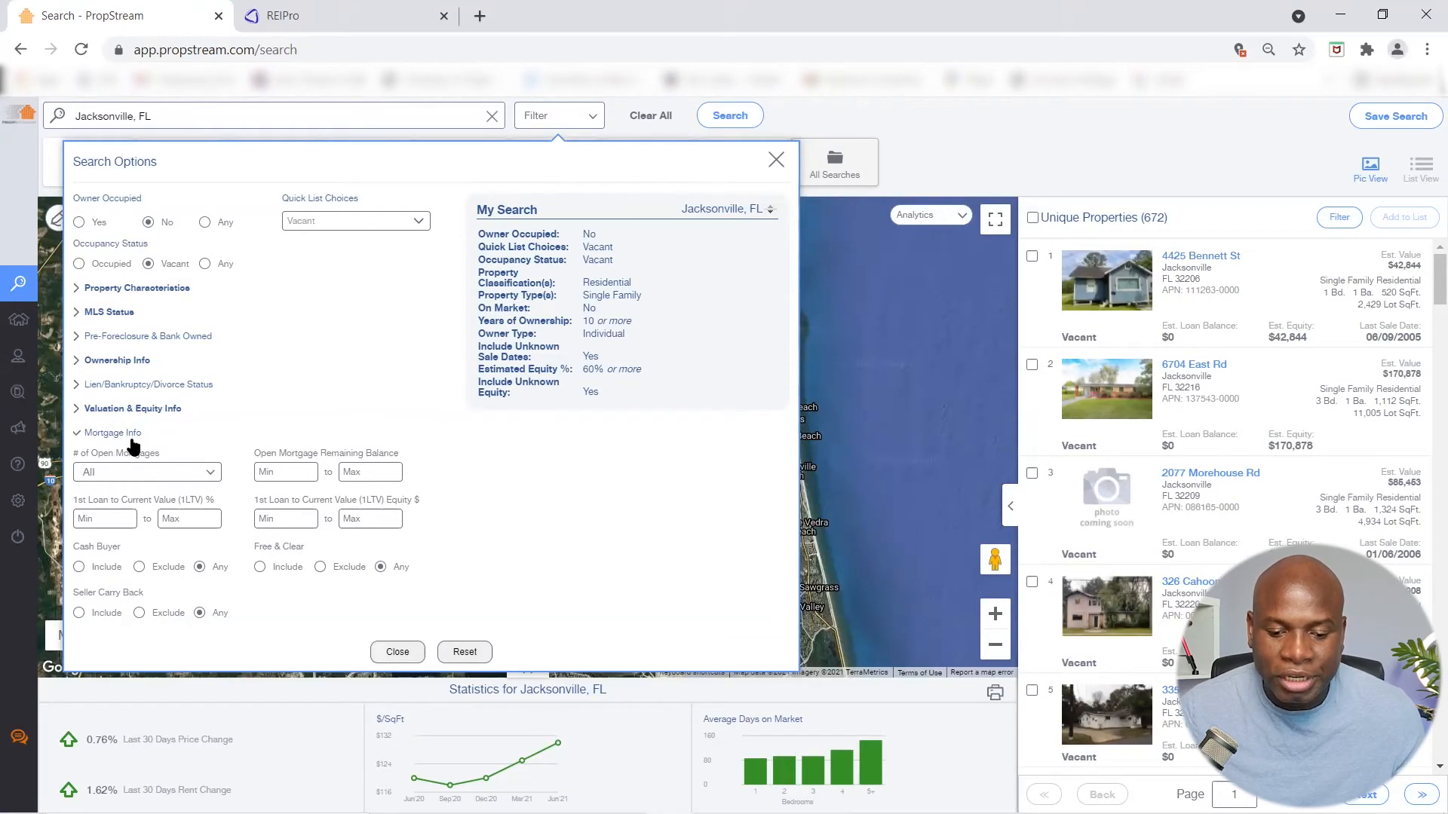
- Switch to REIPro and look through its property type, property attributes, owners and common filters for mortgage-related options
left_click(317, 16)
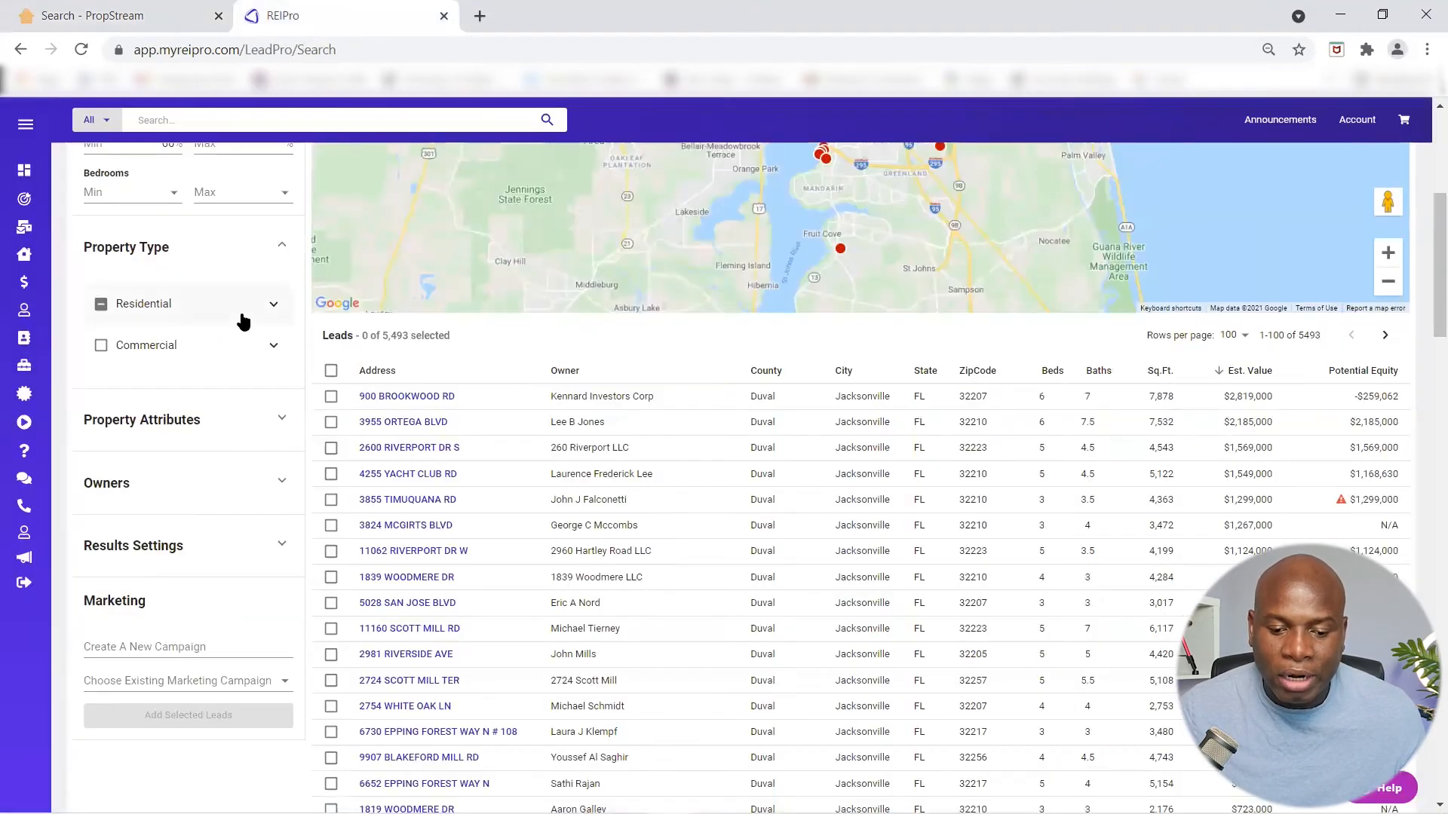
scroll(272, 350, "up", 1)
left_click(281, 294)
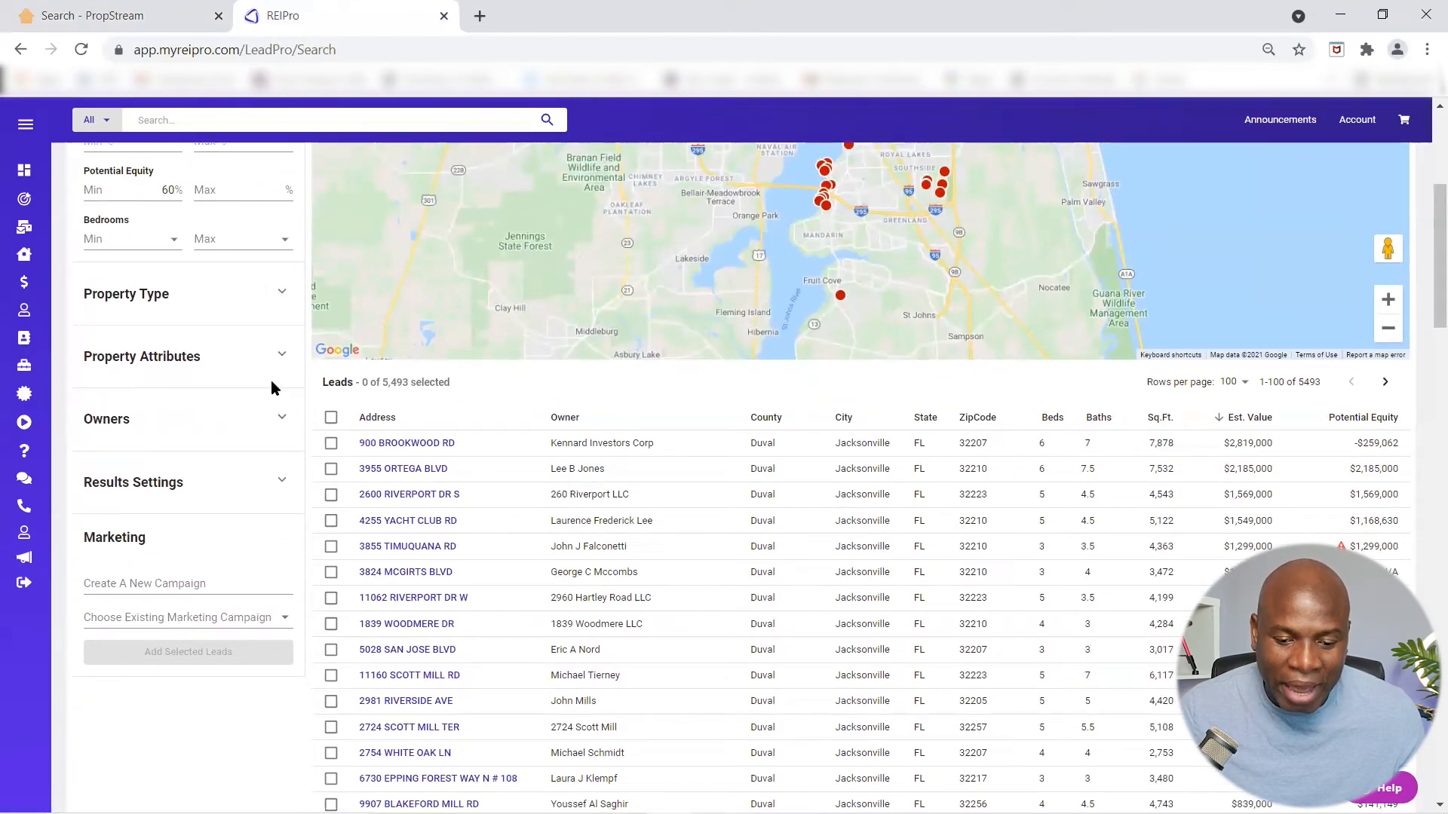
left_click(282, 356)
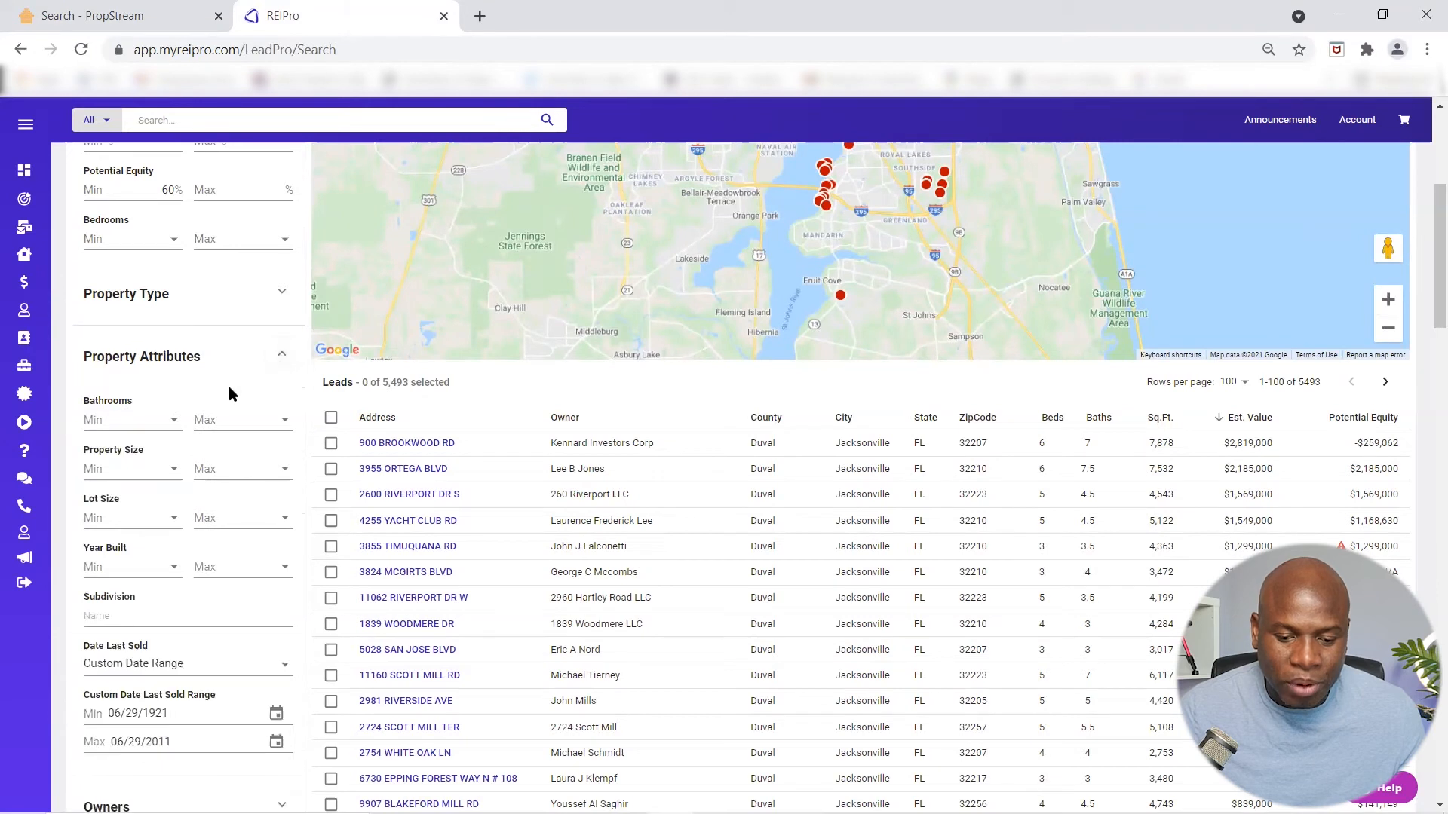
left_click(281, 354)
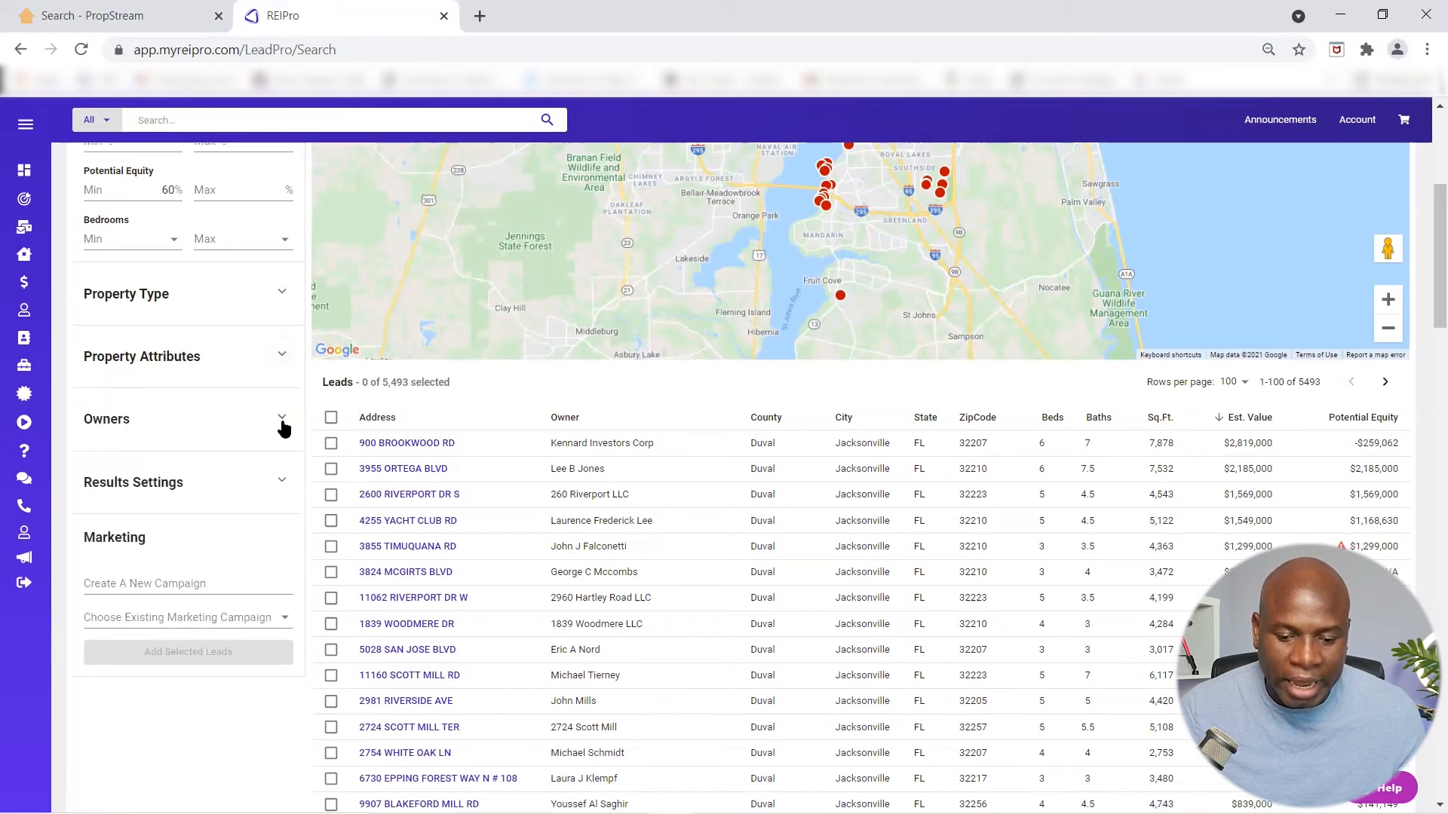
left_click(283, 424)
left_click(280, 424)
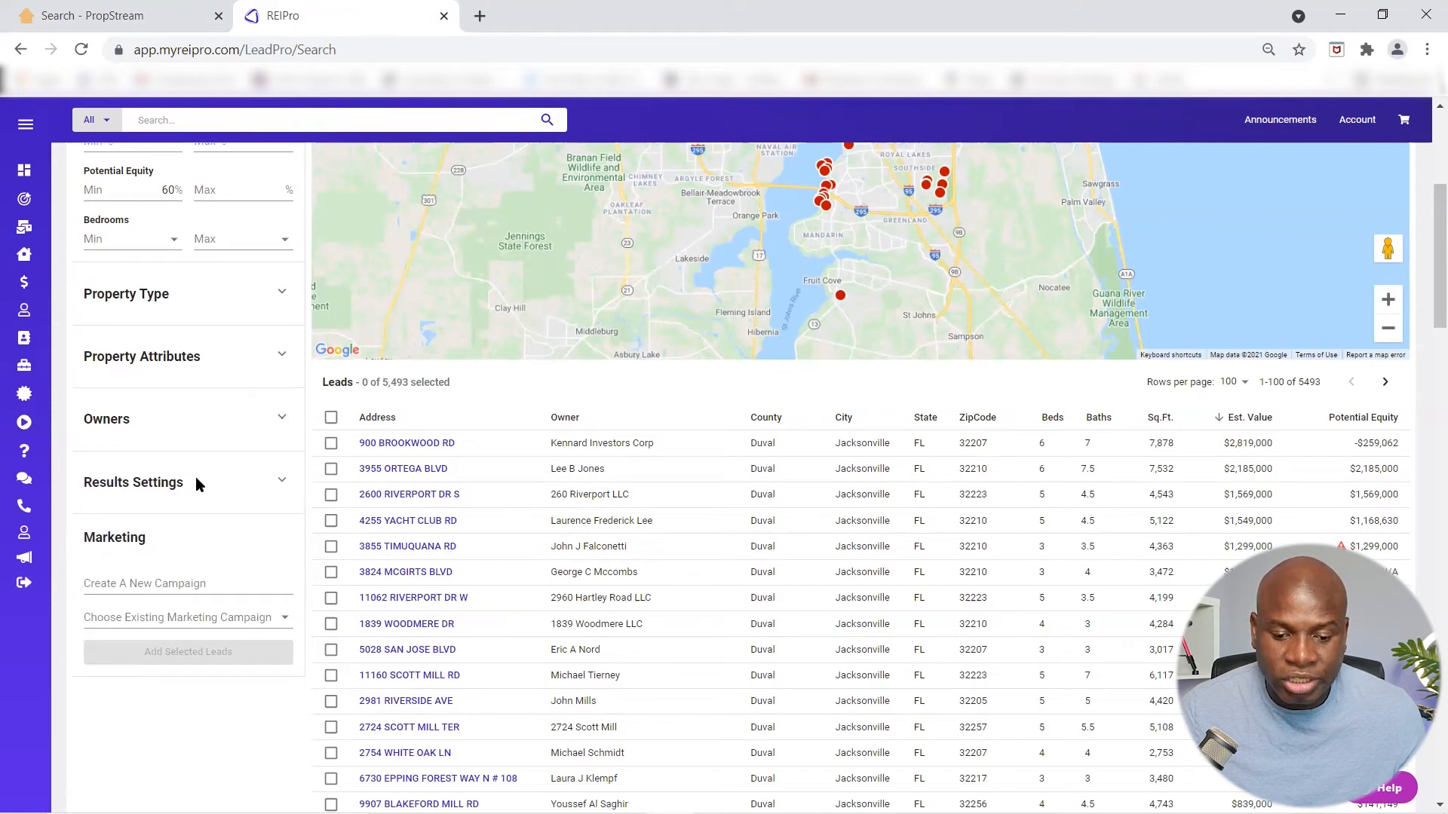
scroll(198, 484, "up", 4)
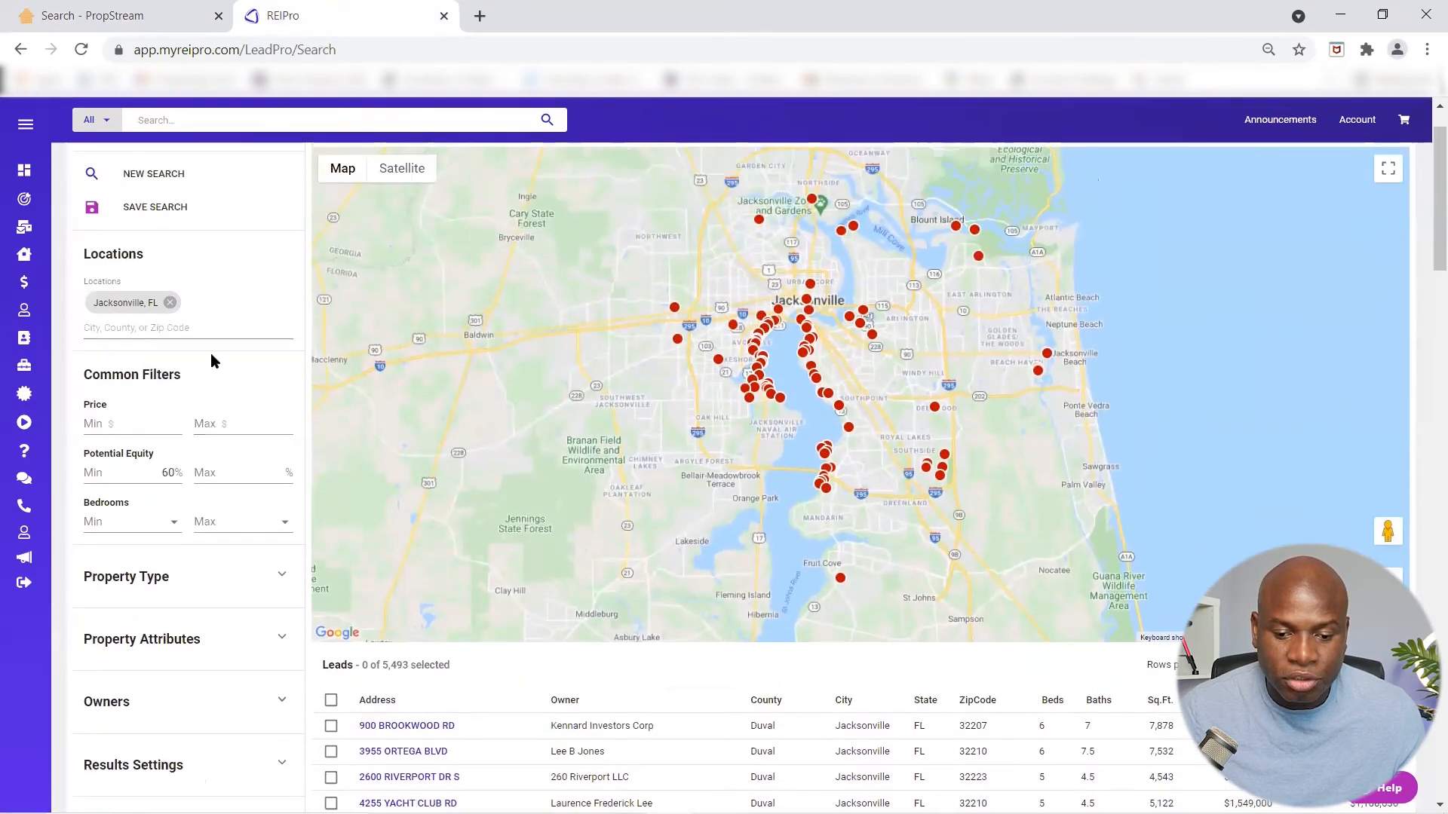
scroll(178, 372, "up", 1)
scroll(188, 362, "down", 3)
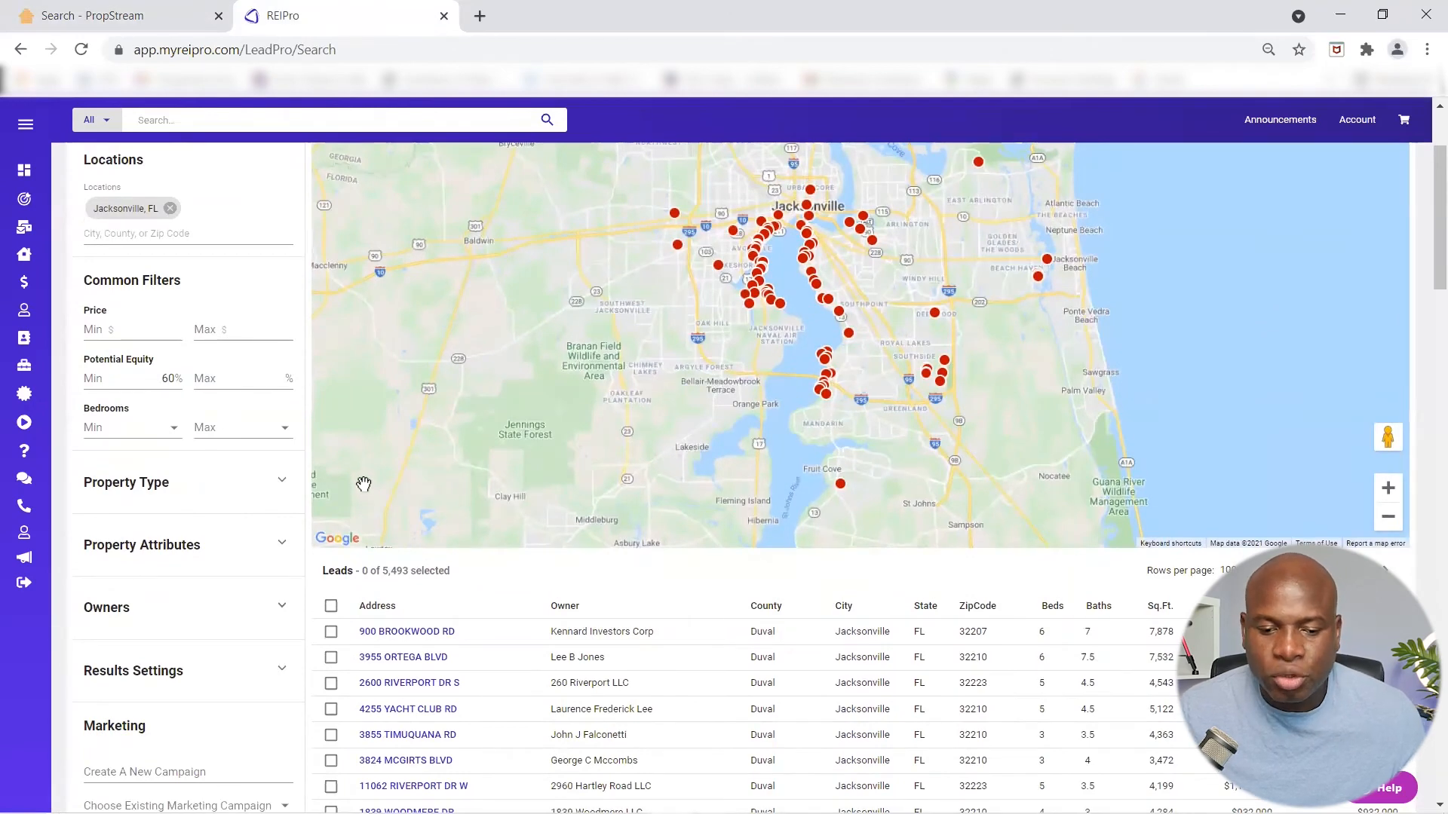
- Switch to PropStream and set the Free & Clear mortgage filter to Include
left_click(144, 9)
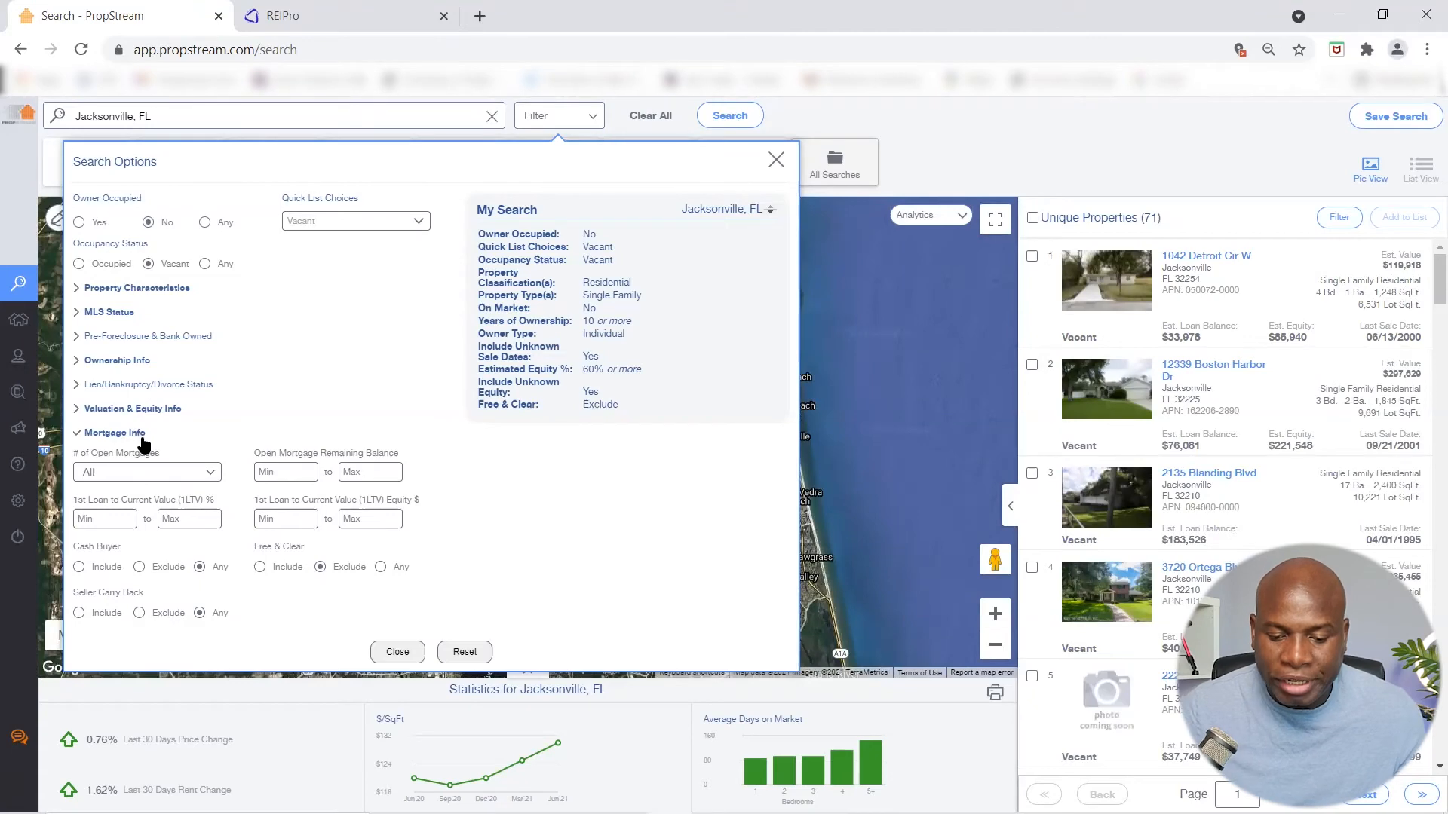
left_click(260, 566)
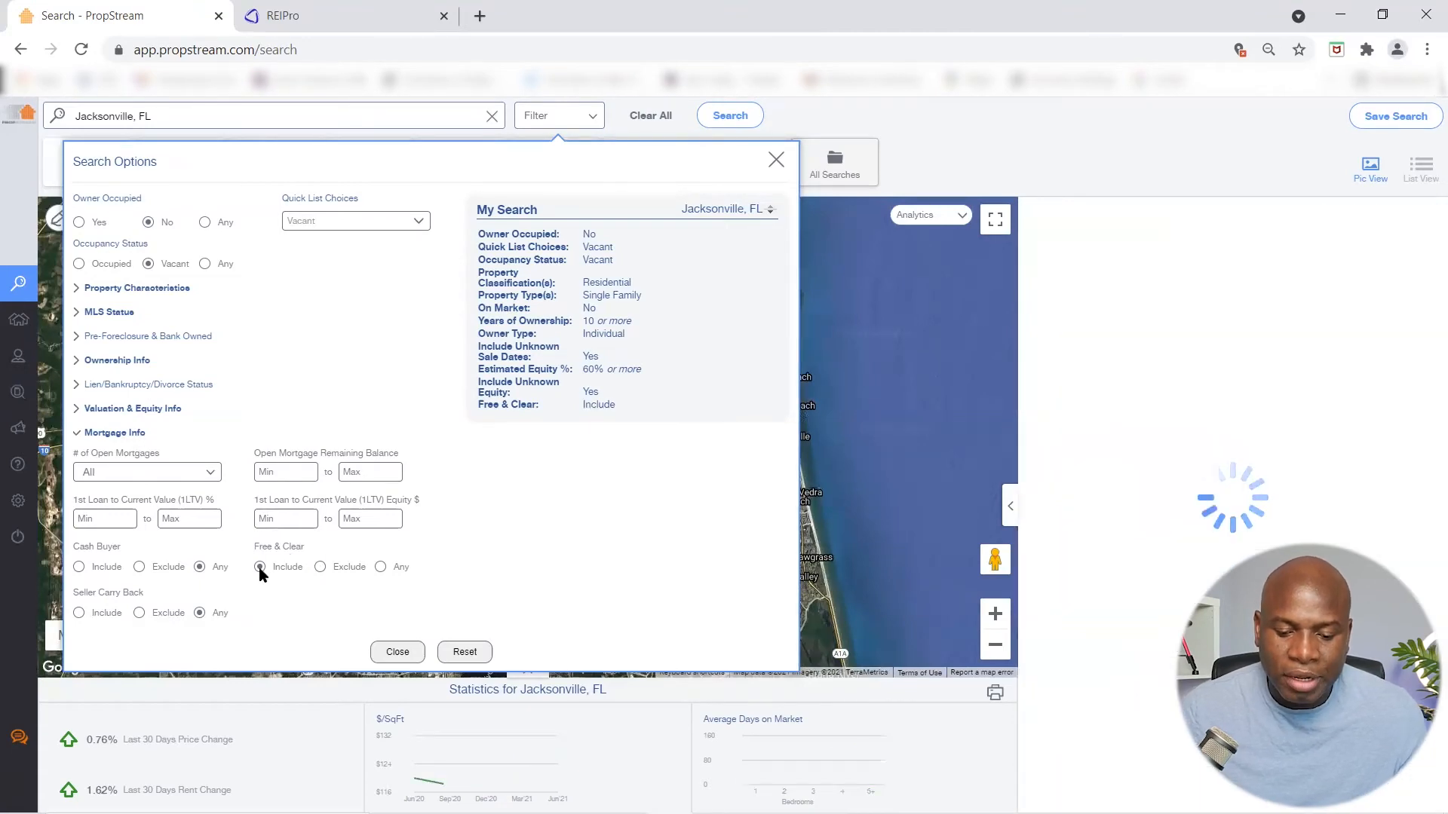
left_click(81, 434)
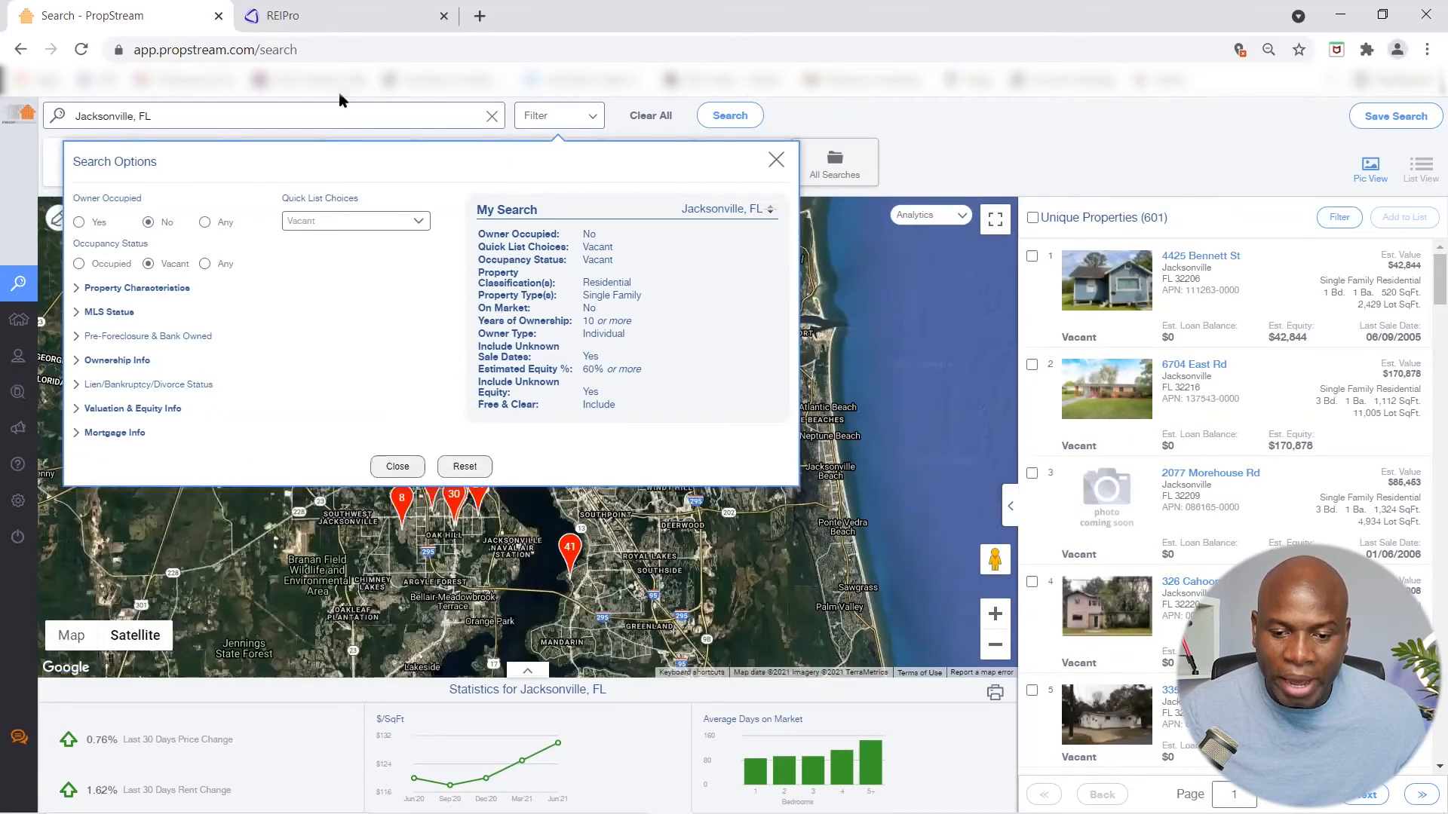
- Switch to REIPro and check its common filters for an equivalent to the Free & Clear option
left_click(332, 16)
scroll(219, 423, "up", 3)
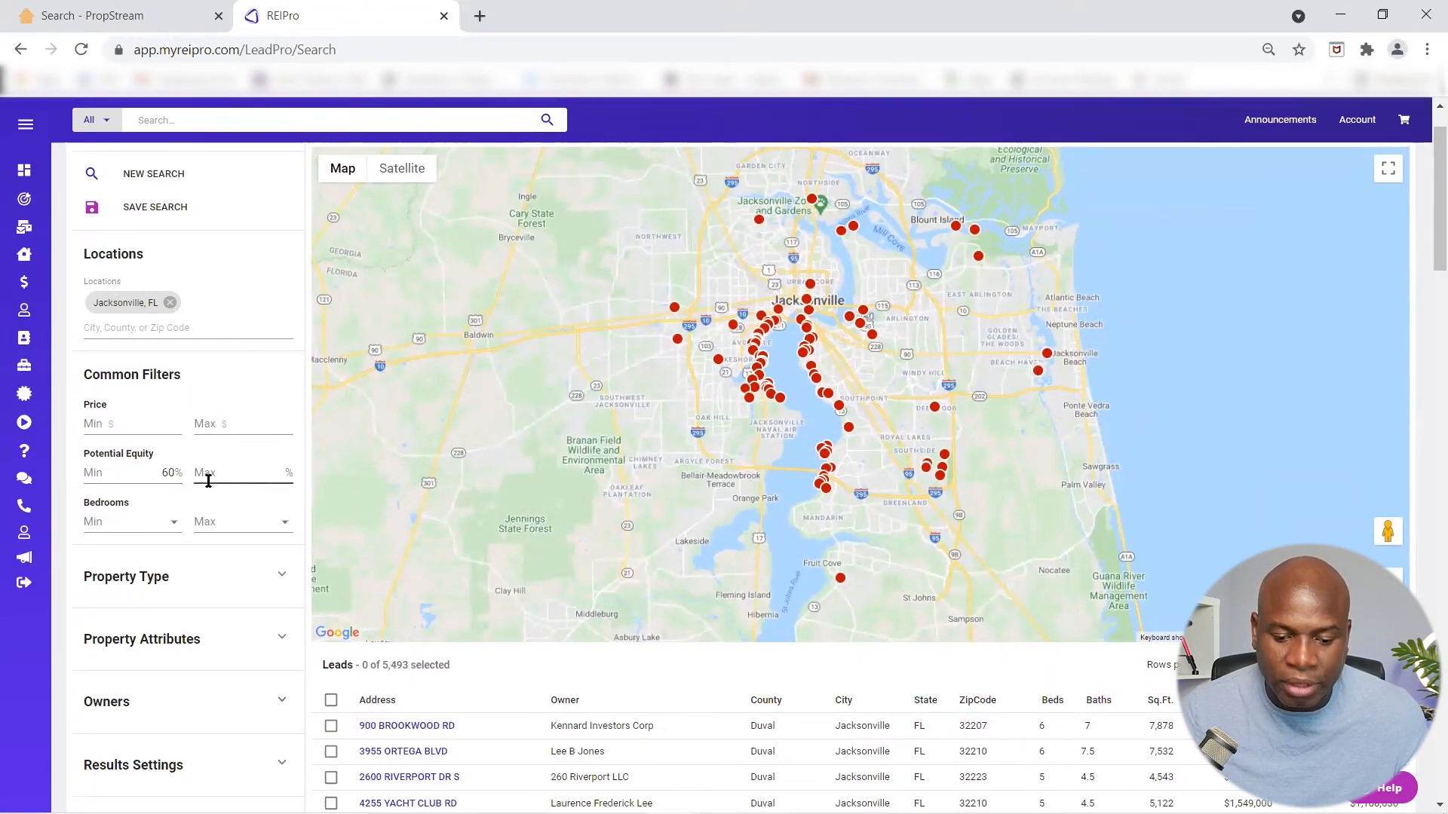
scroll(110, 513, "down", 1)
scroll(165, 513, "down", 1)
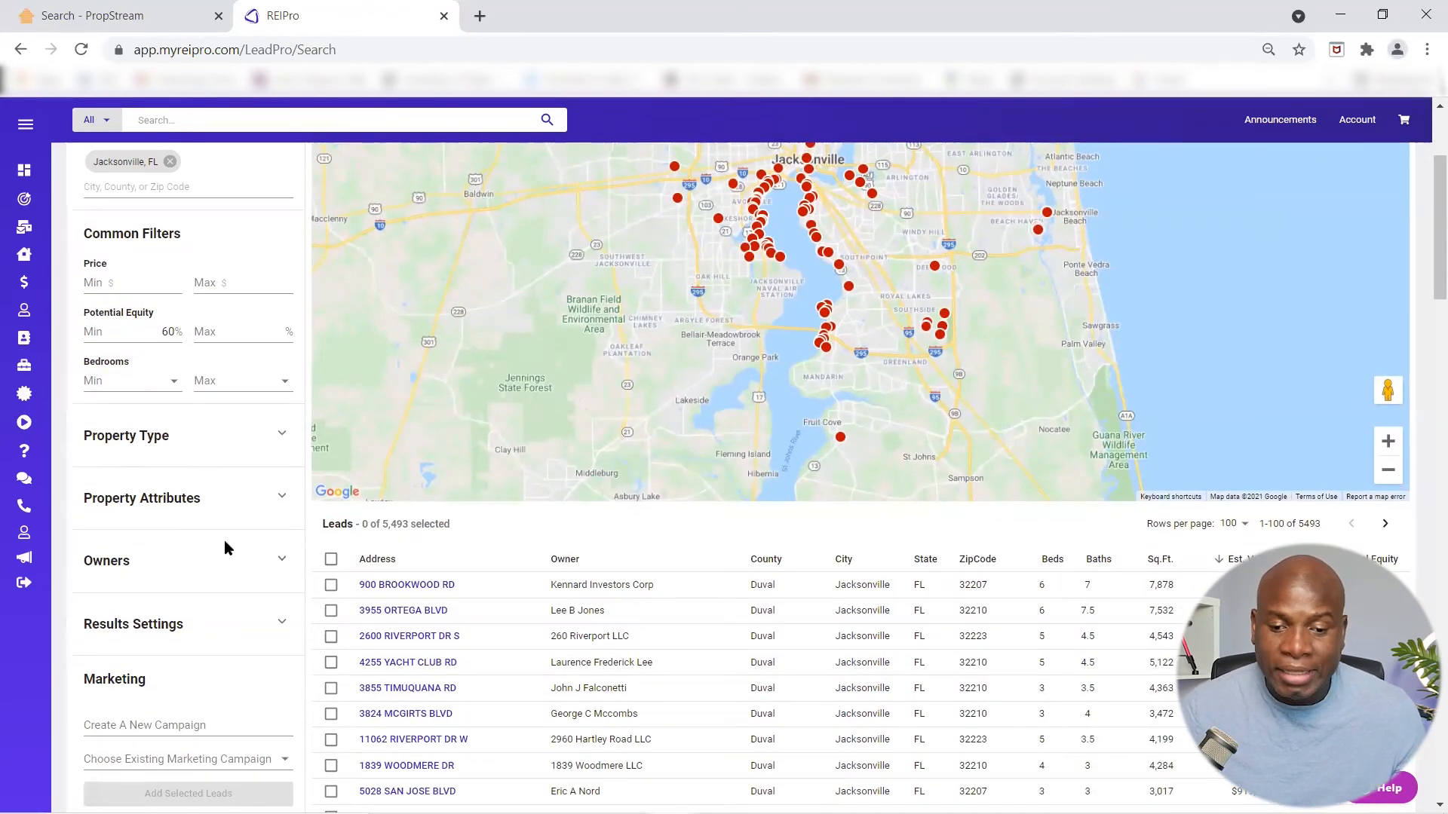
- Close the search options in PropStream, and apply the changed filters to the vacant leads search in REIPro
left_click(113, 15)
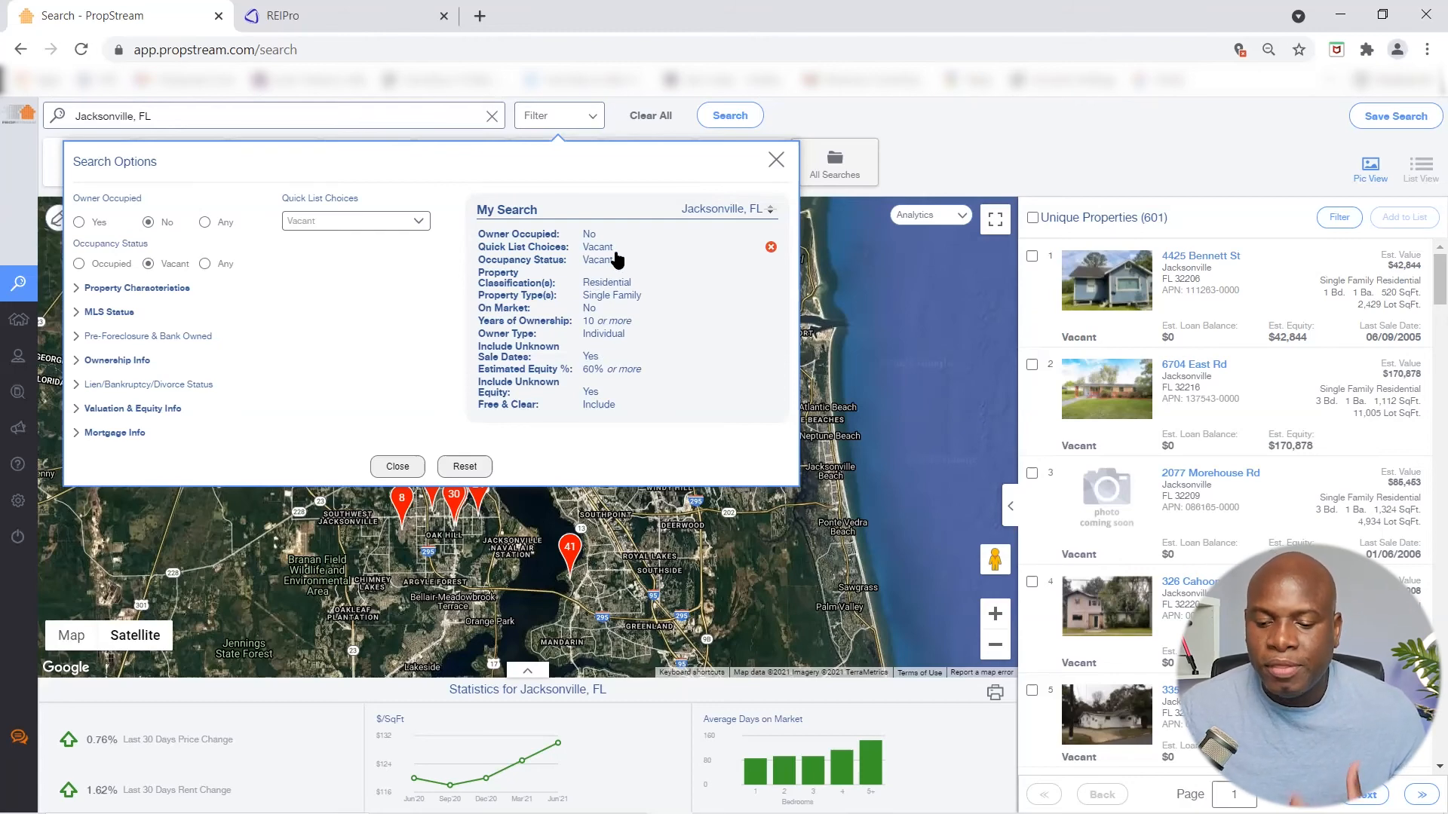
left_click(395, 466)
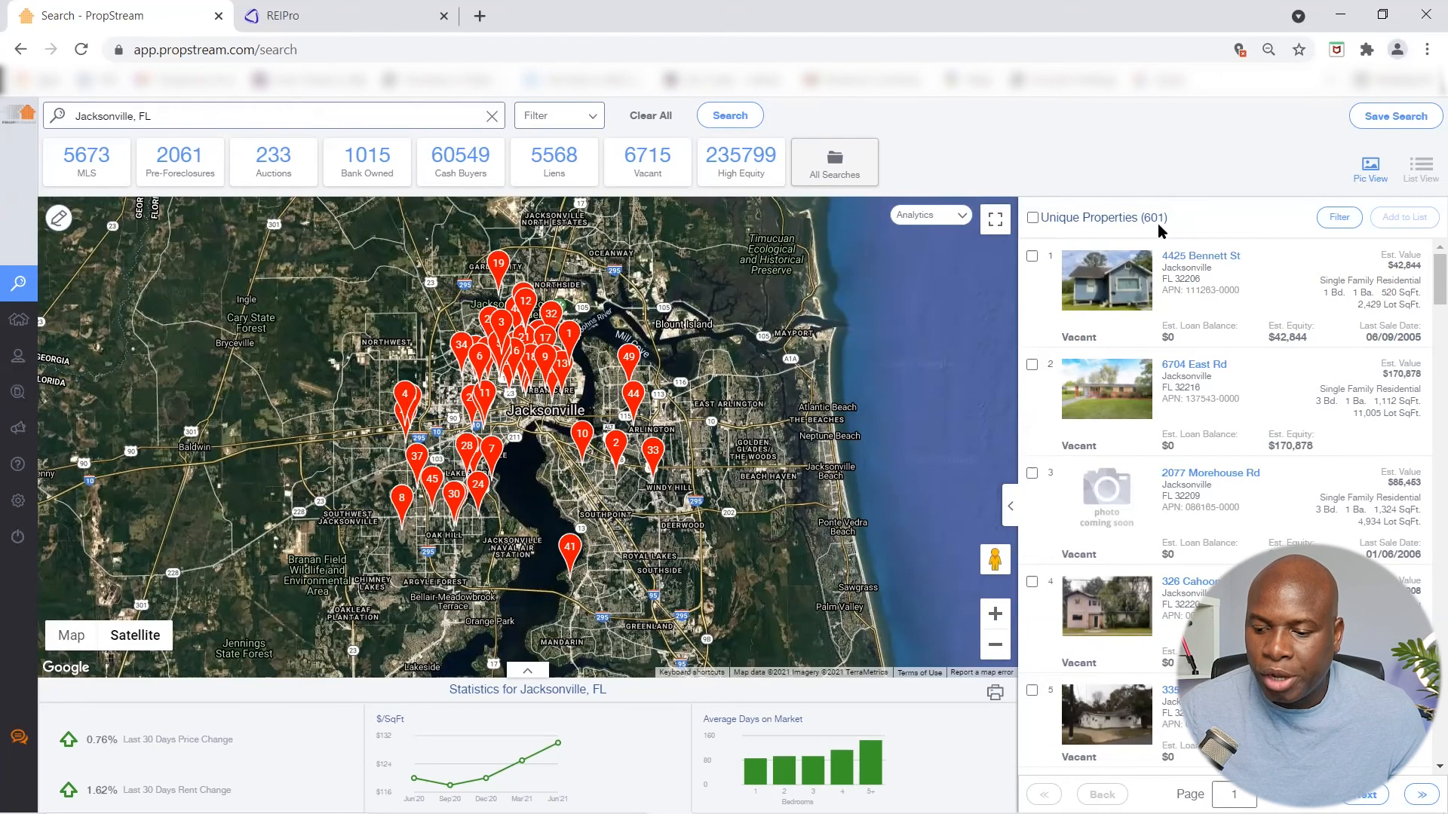
left_click(354, 17)
scroll(201, 307, "up", 3)
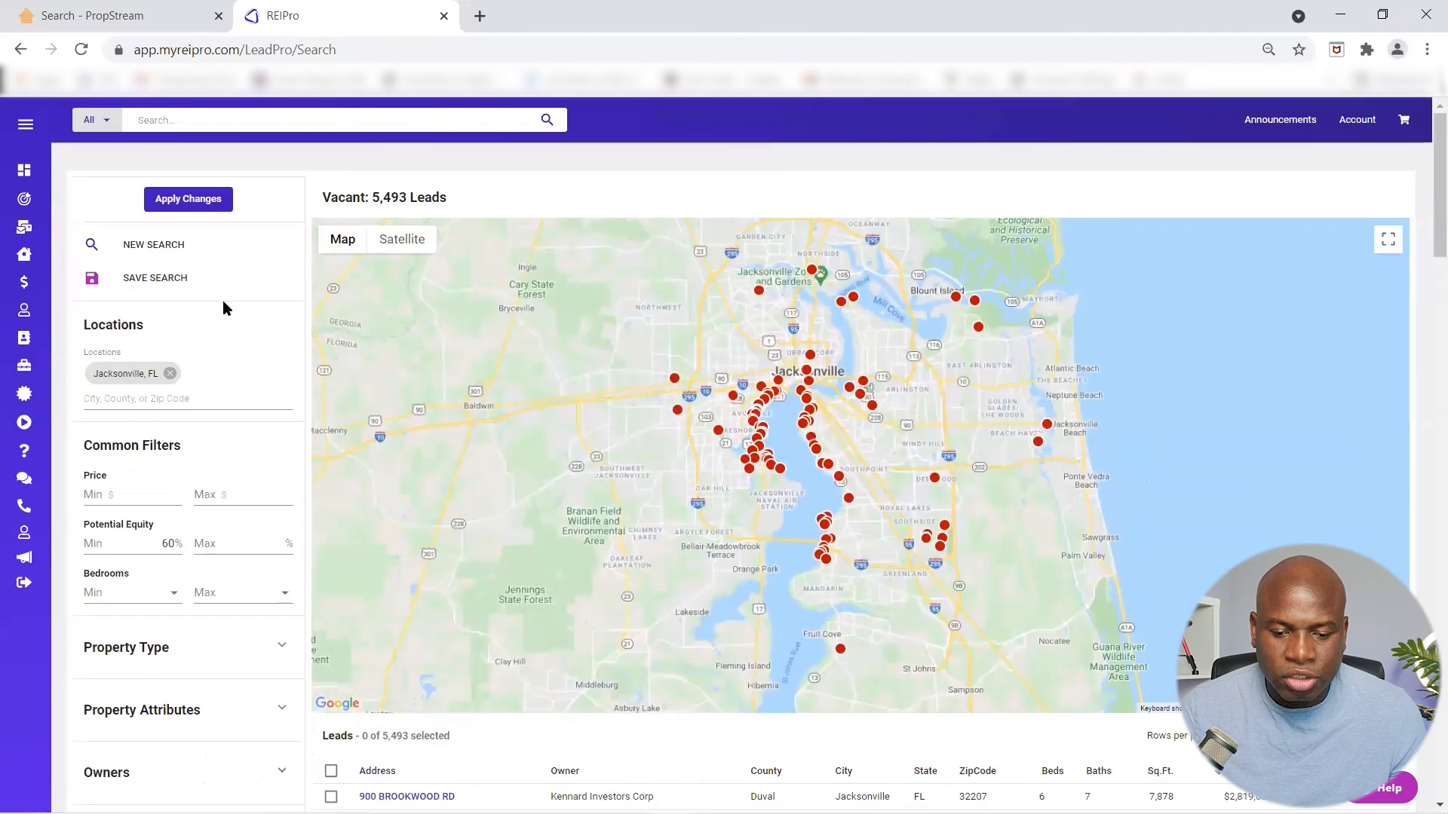
left_click(188, 198)
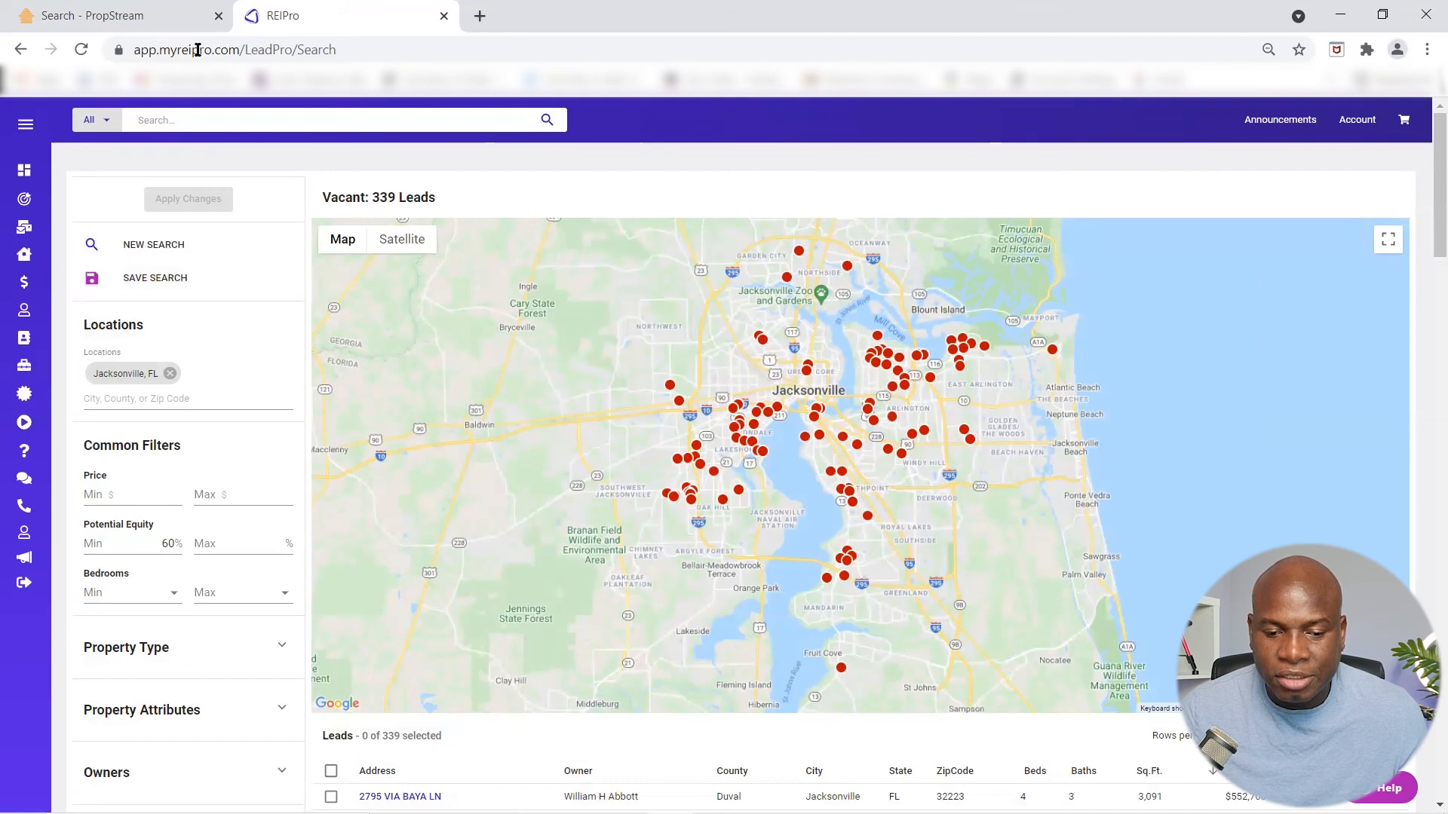
- Compare the number of matching properties in PropStream with the number of vacant leads in REIPro
left_click(168, 17)
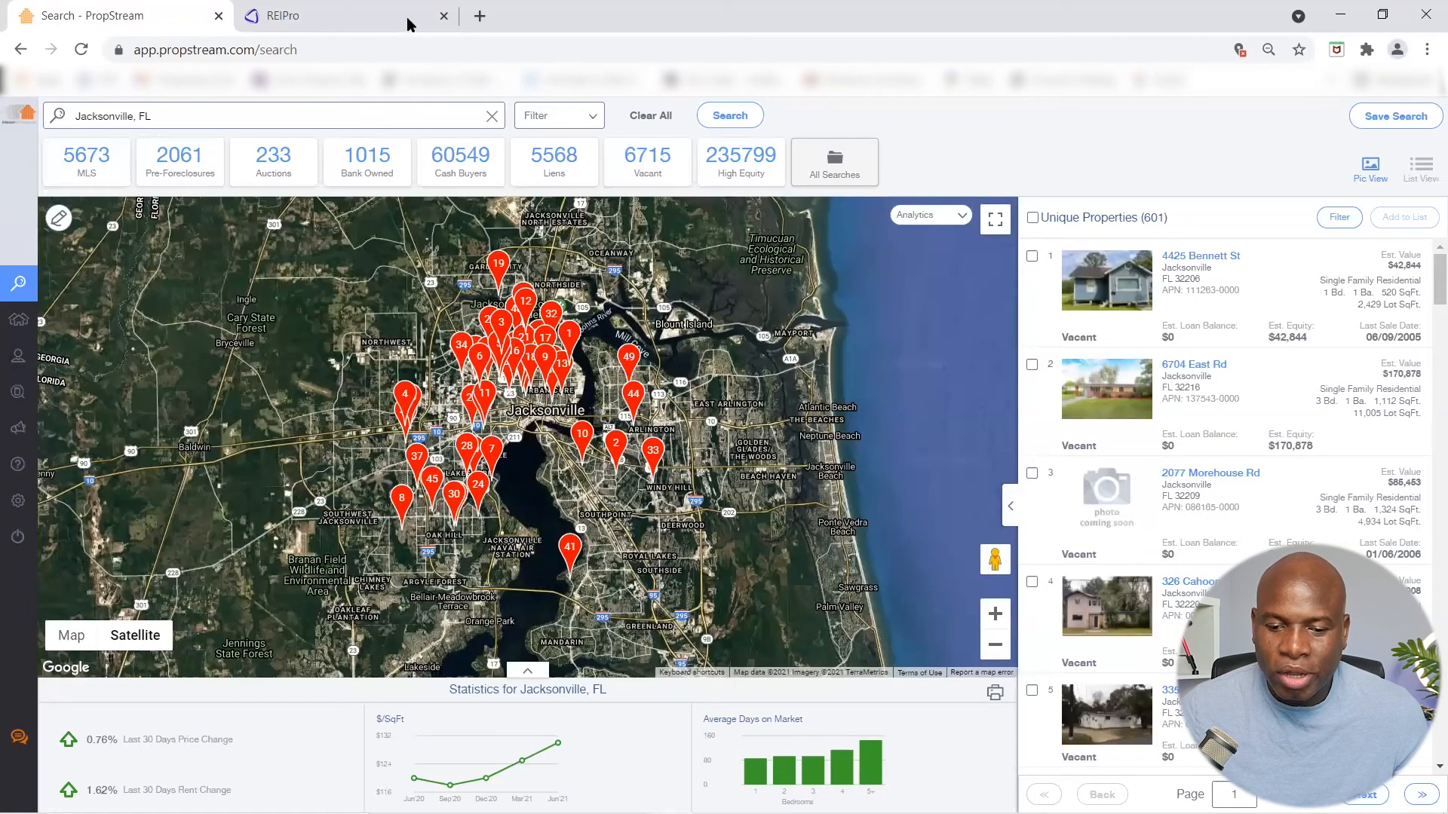
left_click(380, 16)
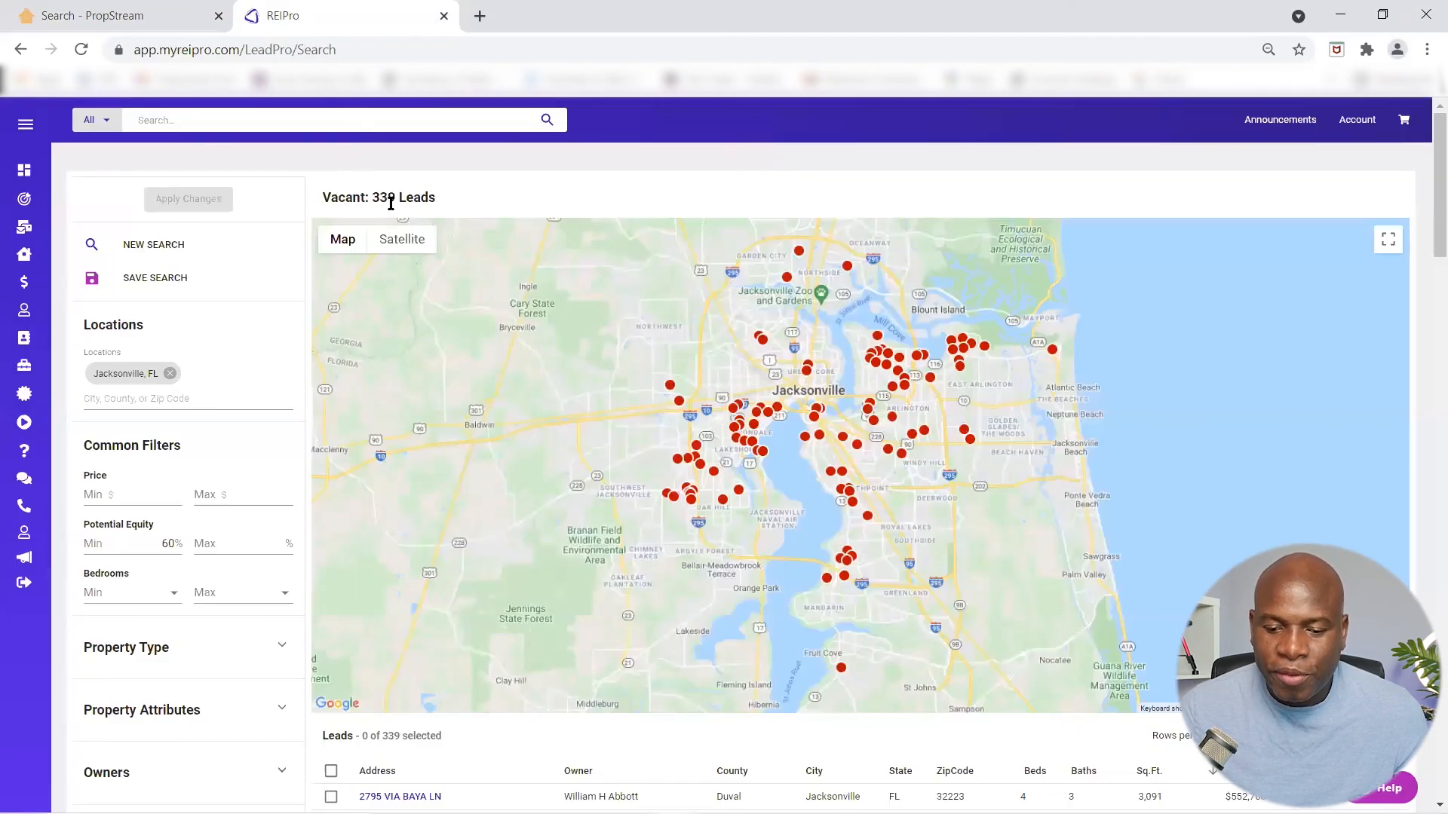